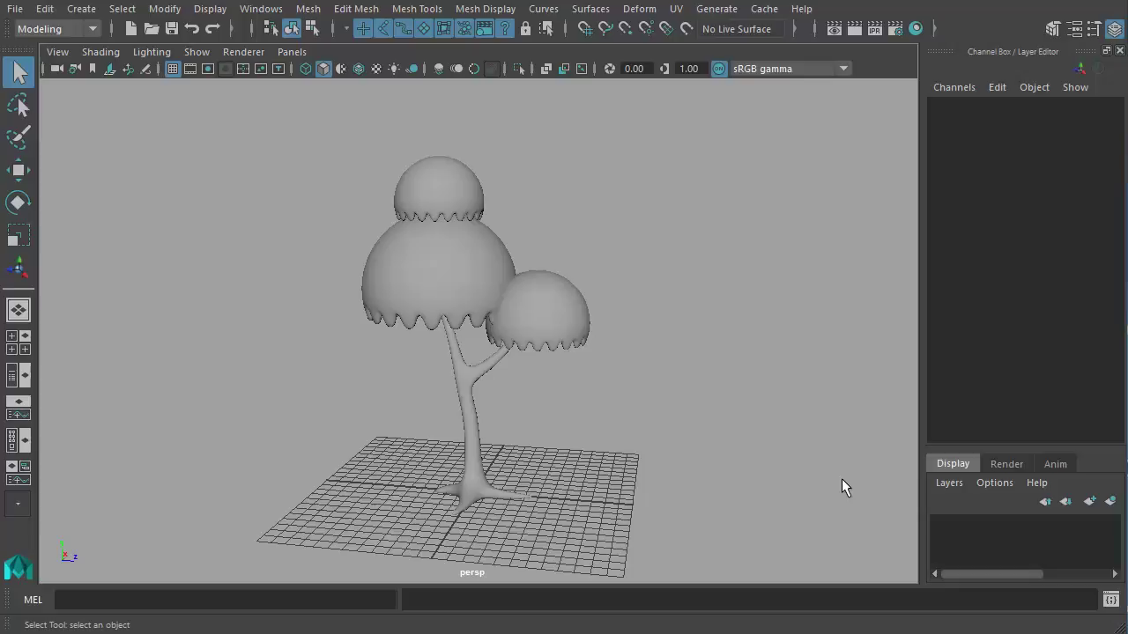
- Open the Outliner and group pCube1, pSphere1, pSphere2 and pSphere3 together
{"action": "left_click", "coordinate": [261, 9]}
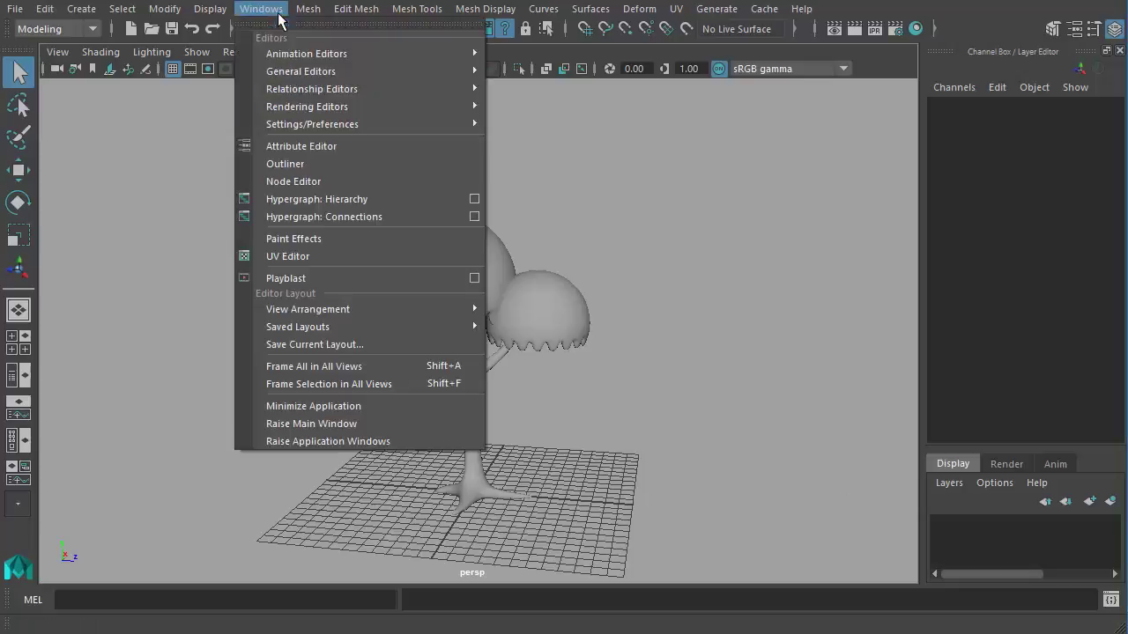
{"action": "left_click", "coordinate": [283, 163]}
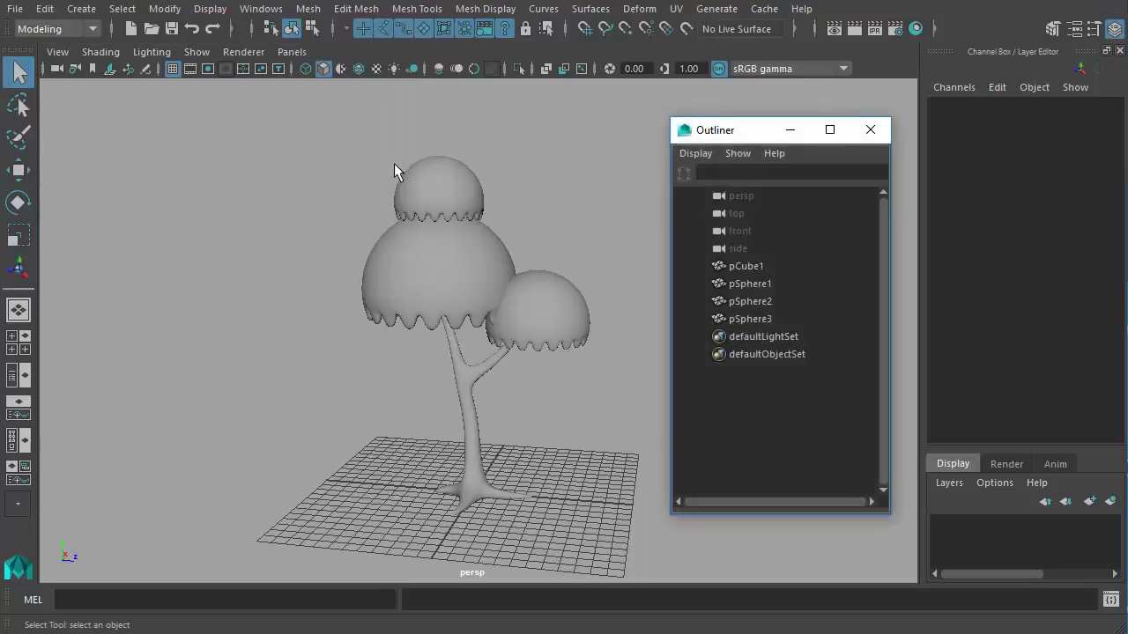
{"action": "left_click_drag", "start_coordinate": [777, 138], "coordinate": [792, 124]}
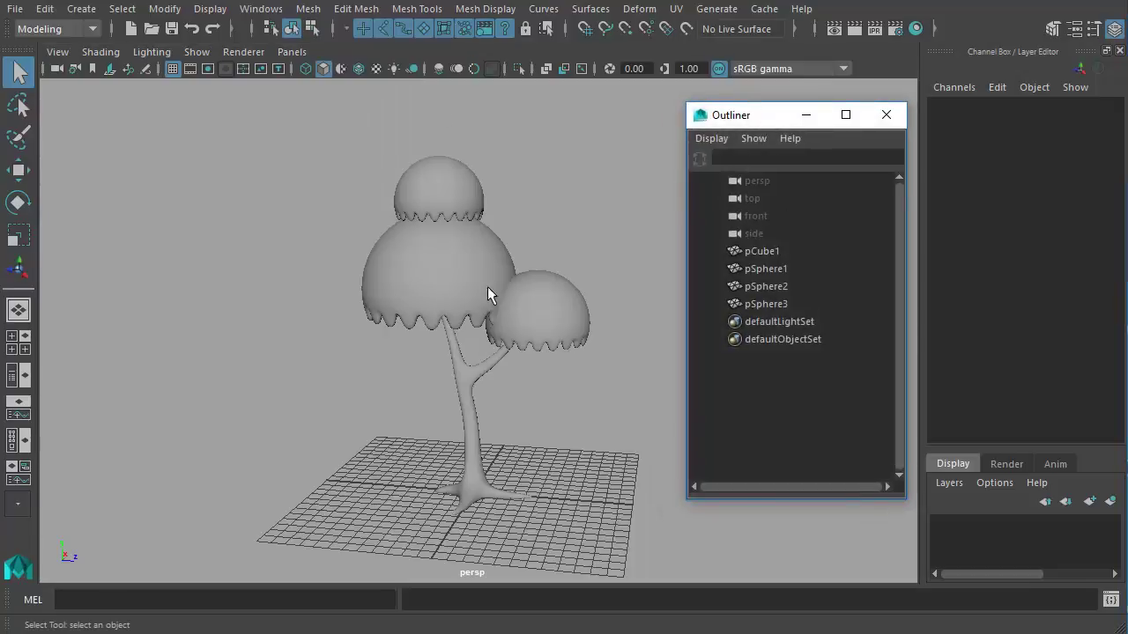
{"action": "left_click", "coordinate": [631, 310]}
{"action": "left_click_drag", "start_coordinate": [796, 262], "coordinate": [803, 304]}
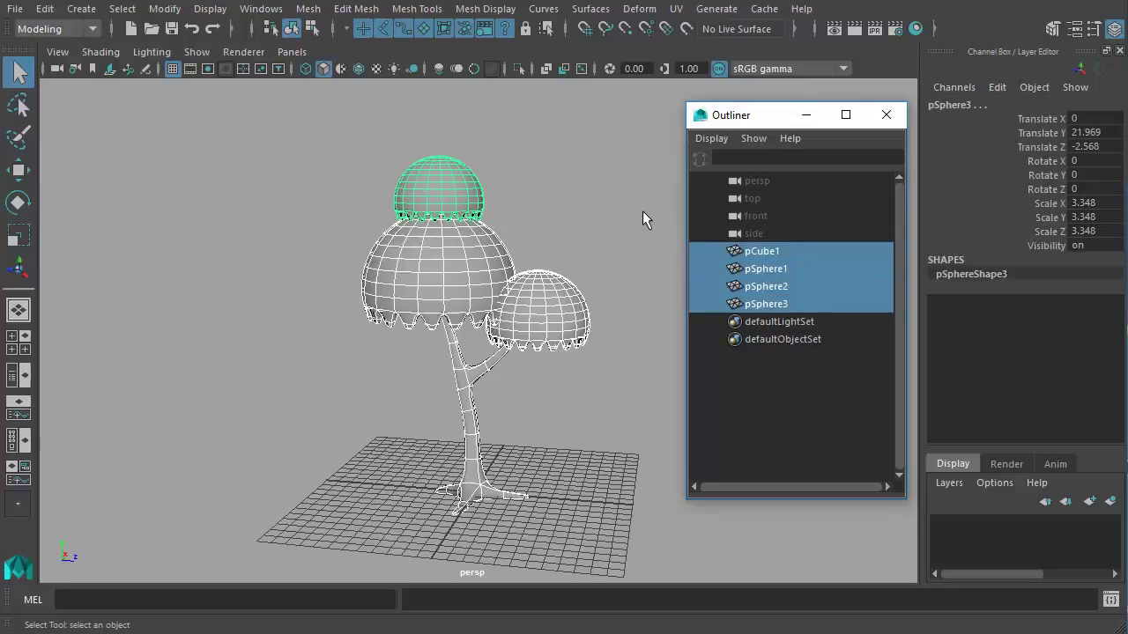
{"action": "left_click", "coordinate": [44, 8]}
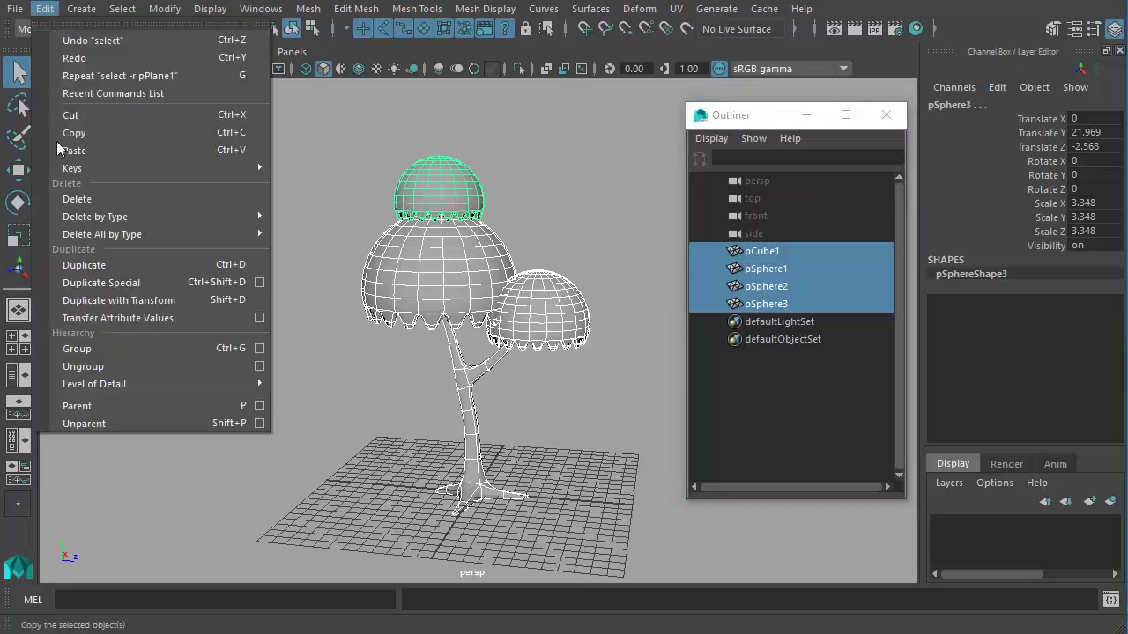
{"action": "left_click", "coordinate": [78, 349]}
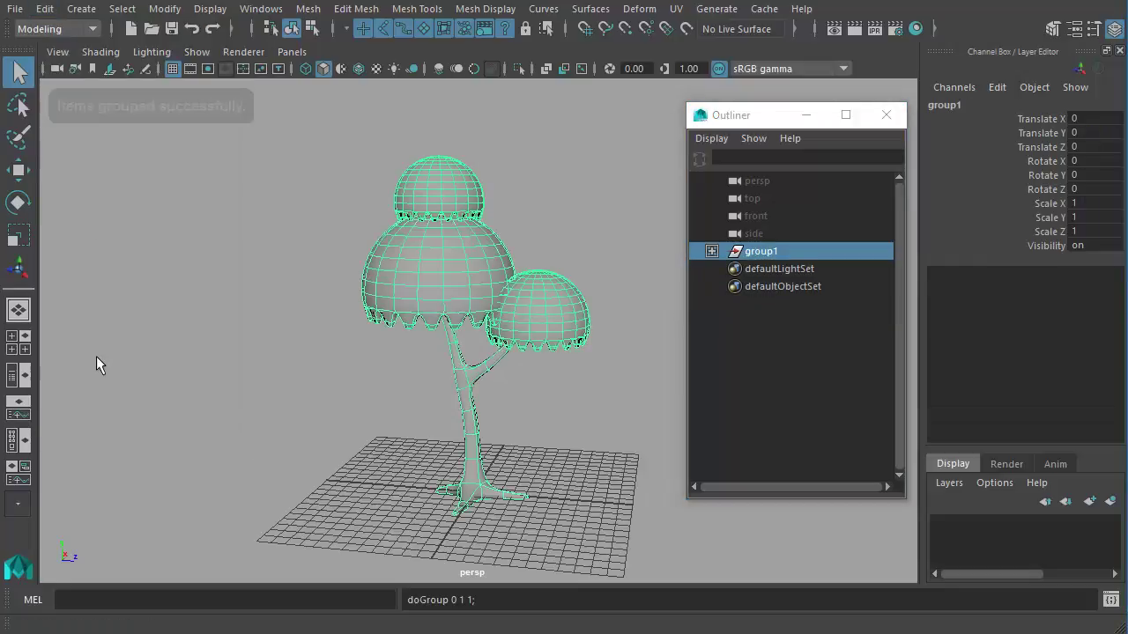
- Rename the new group of trunk and foliage objects to Tree
{"action": "double_click", "coordinate": [775, 253]}
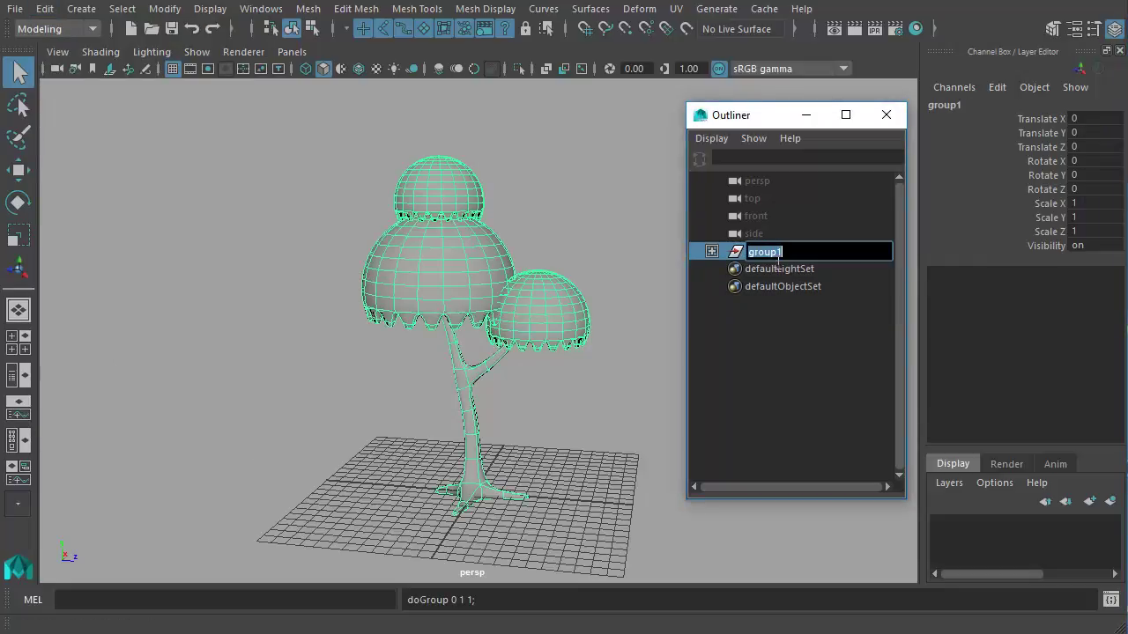
{"action": "type", "text": "Tree"}
{"action": "key", "text": "Return"}
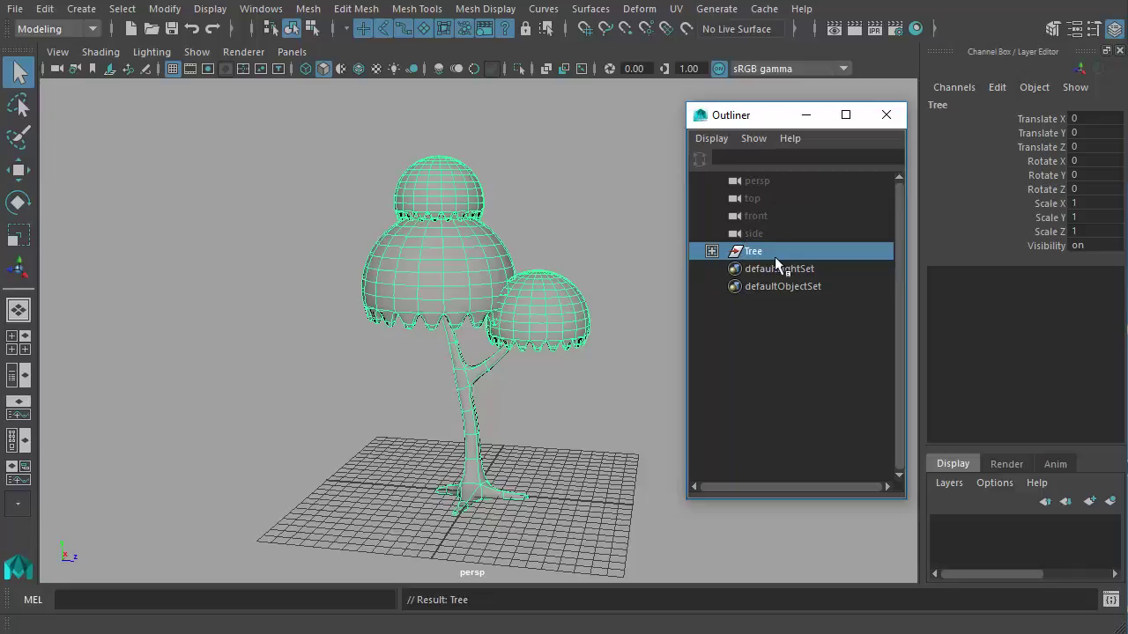
- Expand the Tree group and examine which trunk or foliage part each child object is, then collapse the group
{"action": "left_click", "coordinate": [712, 252]}
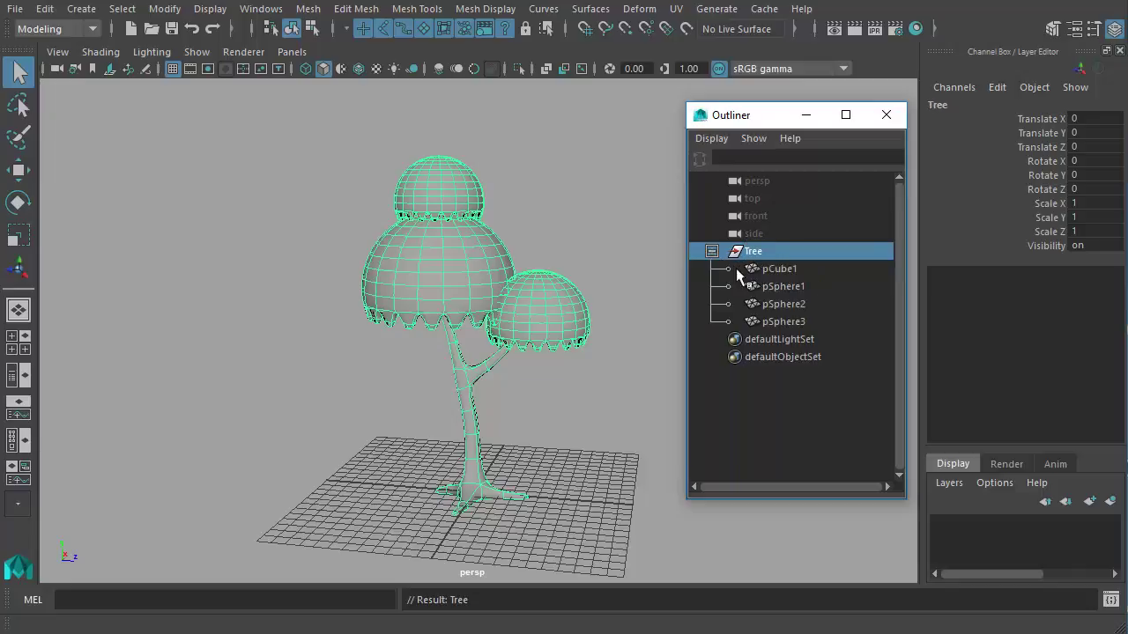
{"action": "left_click", "coordinate": [793, 270]}
{"action": "left_click", "coordinate": [798, 287]}
{"action": "left_click", "coordinate": [795, 305]}
{"action": "left_click", "coordinate": [799, 322]}
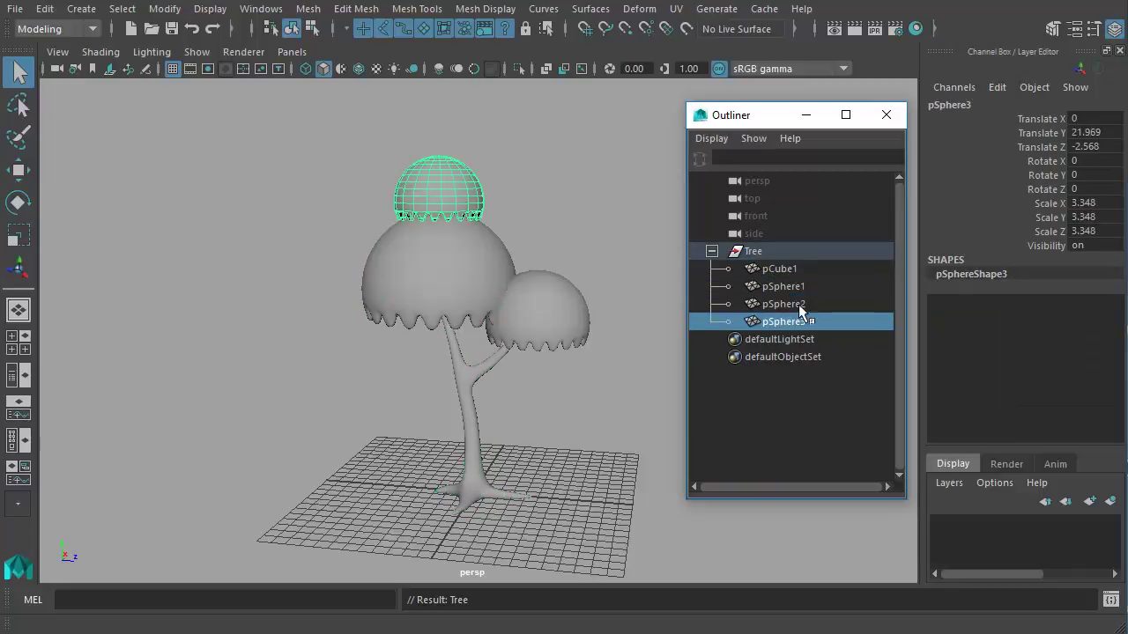
{"action": "left_click", "coordinate": [798, 304]}
{"action": "left_click", "coordinate": [796, 287]}
{"action": "left_click", "coordinate": [794, 269]}
{"action": "left_click", "coordinate": [712, 251]}
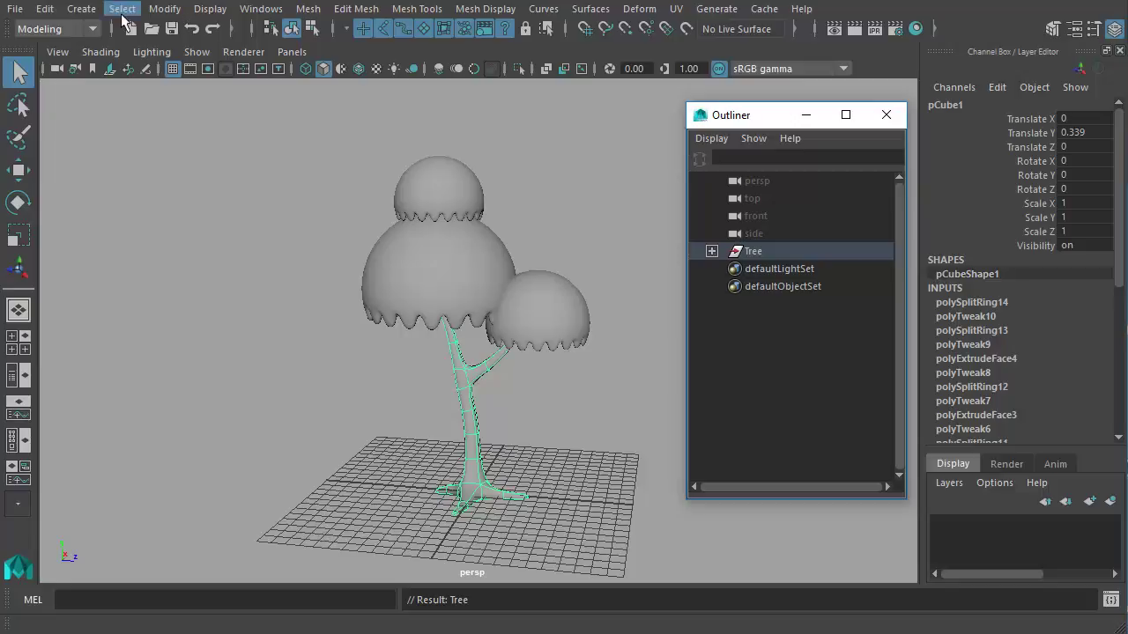
- Create a polygon plane under the tree and scale it uniformly to about 71.65 as the ground
{"action": "left_click", "coordinate": [81, 9]}
{"action": "mouse_move", "coordinate": [112, 70]}
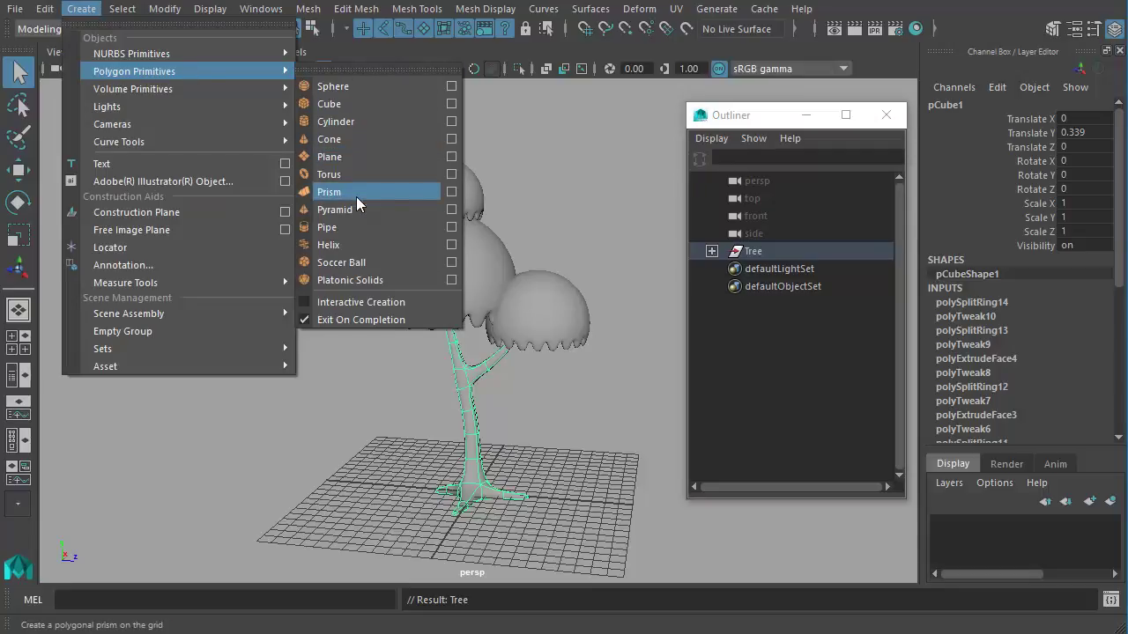
{"action": "left_click", "coordinate": [333, 157]}
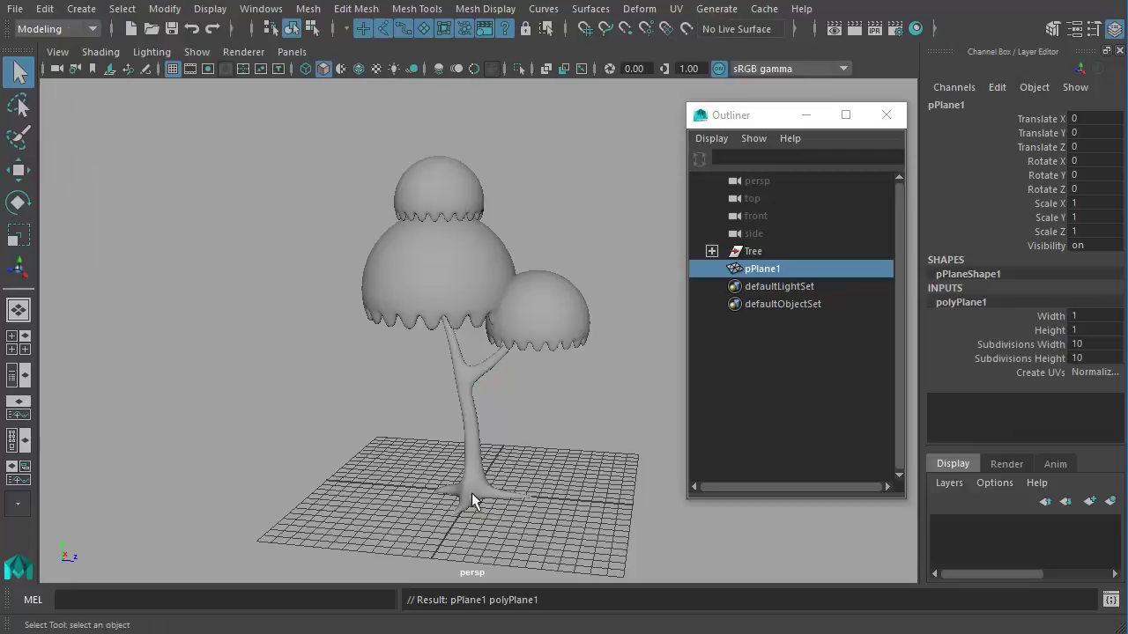
{"action": "left_click", "coordinate": [18, 233]}
{"action": "left_click_drag", "start_coordinate": [474, 492], "coordinate": [1013, 438]}
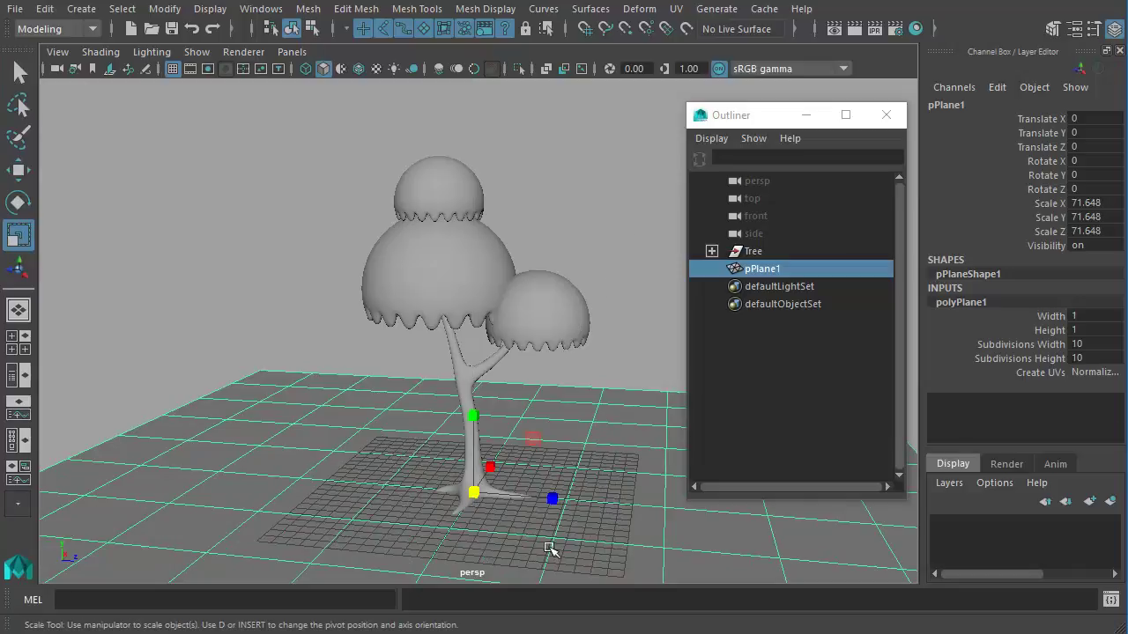
- Set the ground plane's width and height subdivisions to 24
{"action": "scroll", "coordinate": [549, 548], "scroll_direction": "down", "scroll_amount": 3}
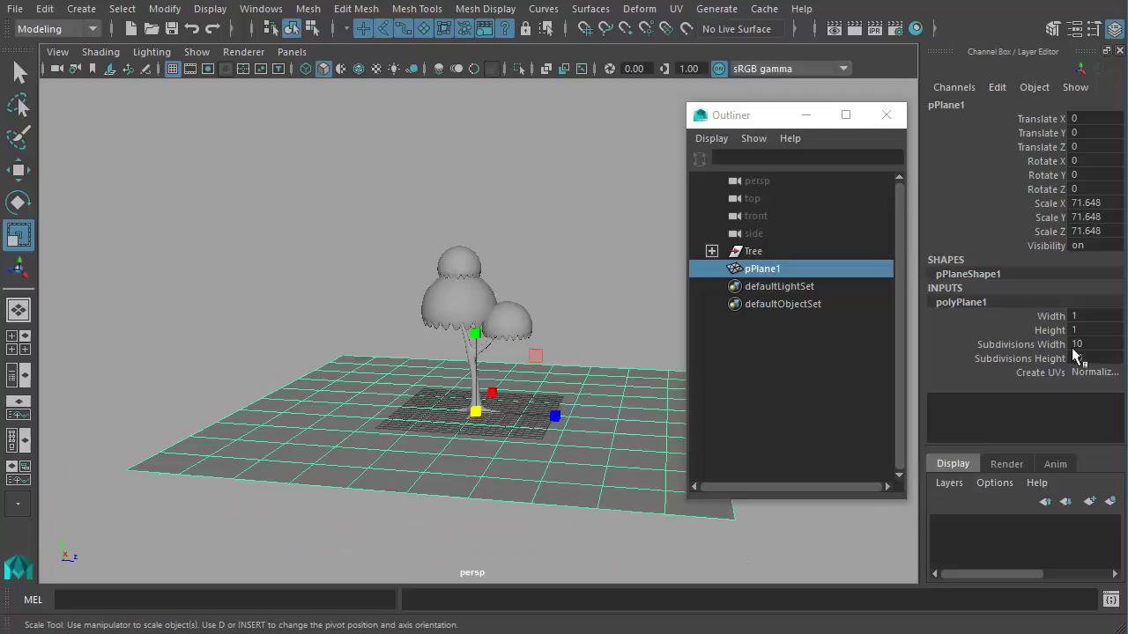
{"action": "left_click_drag", "start_coordinate": [1088, 346], "coordinate": [1094, 361]}
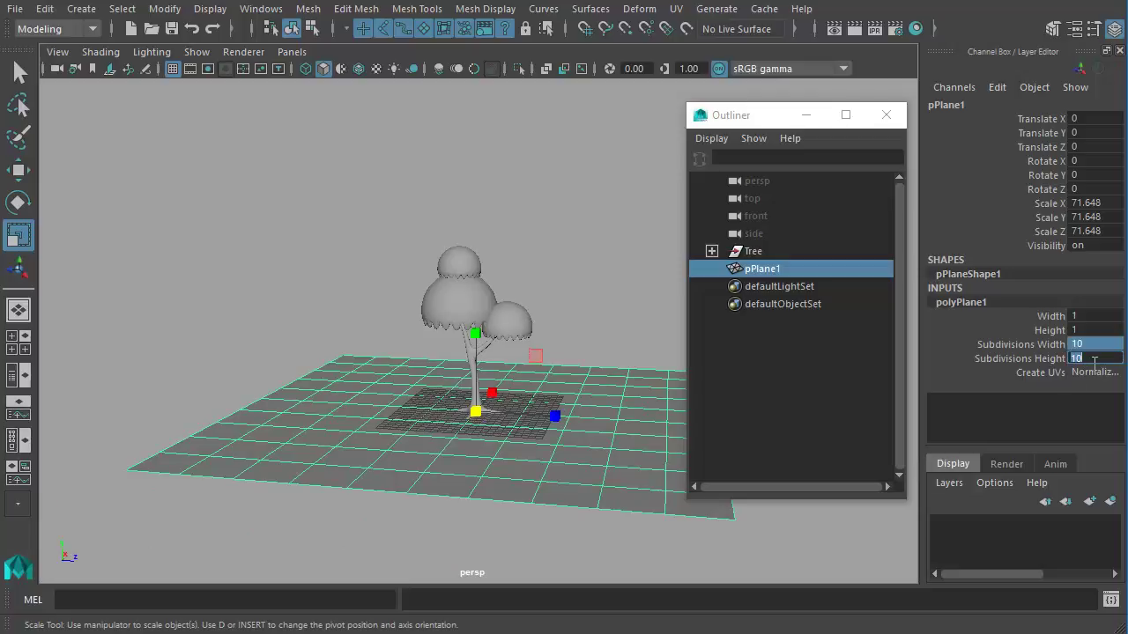
{"action": "key", "text": "Return"}
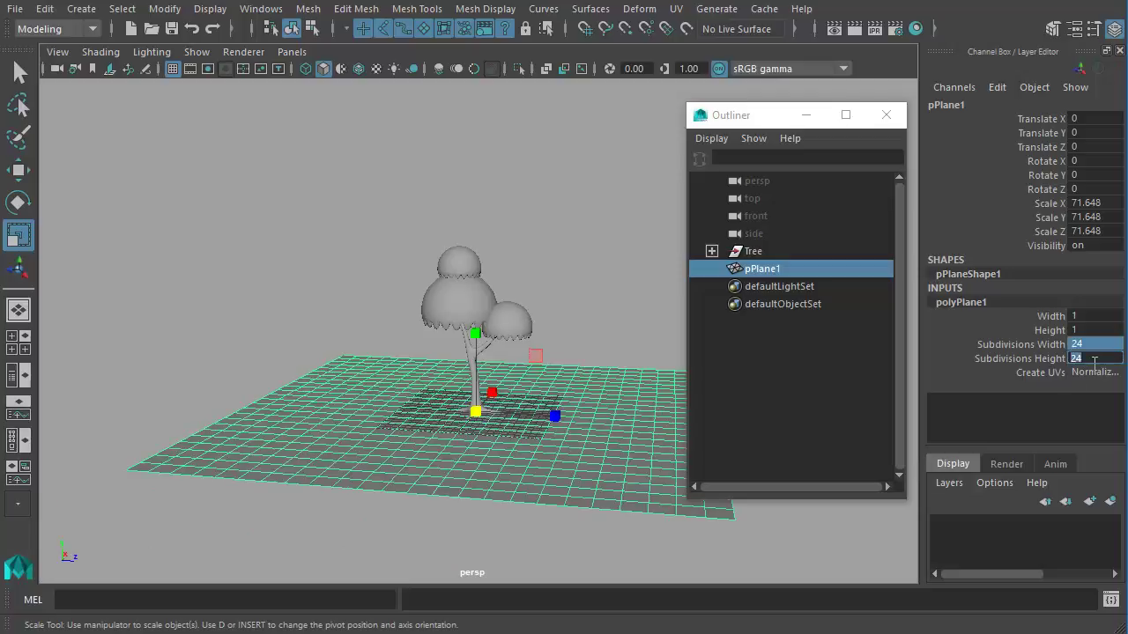
- Switch the ground plane to vertex editing and select a single vertex on the open ground beside the tree
{"action": "left_click_drag", "start_coordinate": [577, 475], "coordinate": [546, 443], "text": "alt"}
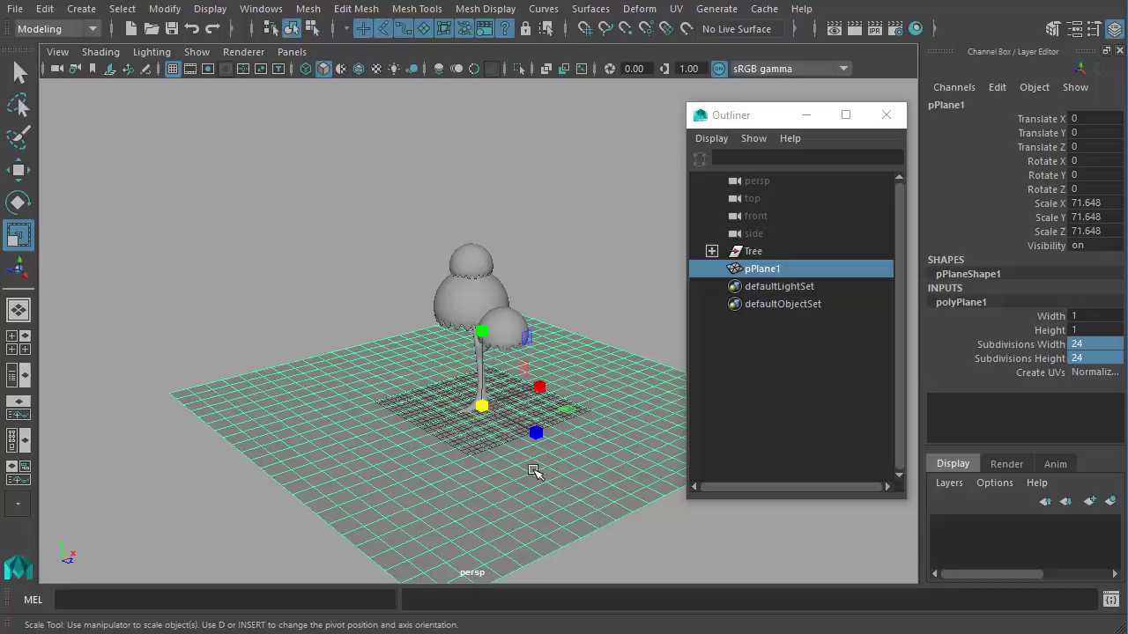
{"action": "right_click_drag", "start_coordinate": [418, 436], "coordinate": [339, 435]}
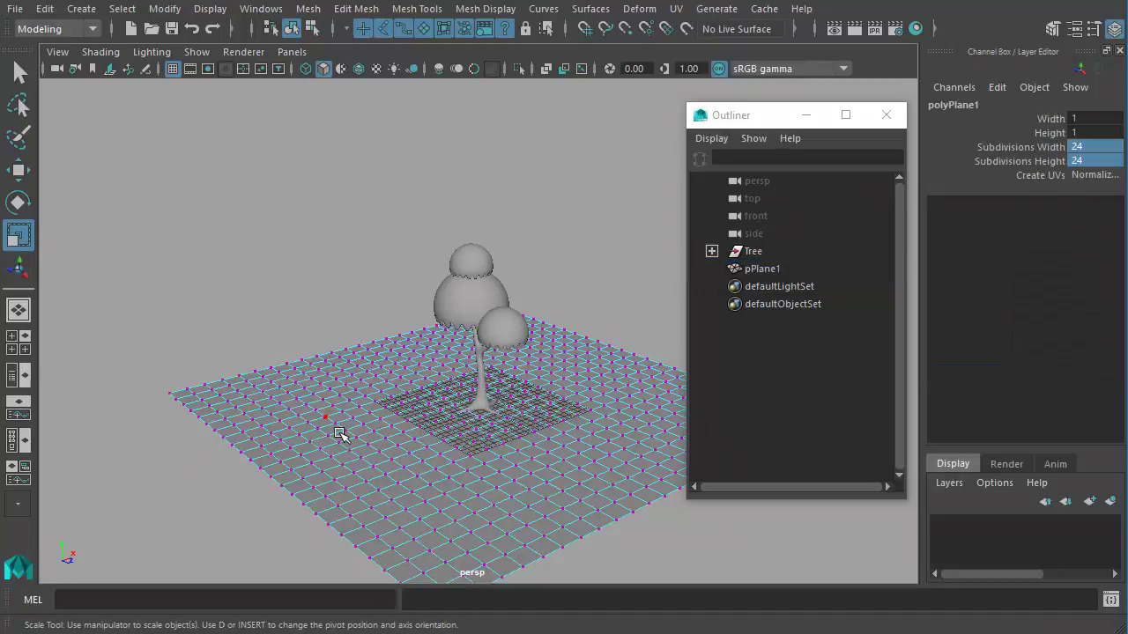
{"action": "left_click", "coordinate": [393, 446]}
{"action": "right_click_drag", "start_coordinate": [305, 483], "coordinate": [605, 499], "text": "alt"}
{"action": "middle_click_drag", "start_coordinate": [361, 551], "coordinate": [482, 435], "text": "alt"}
{"action": "right_click_drag", "start_coordinate": [483, 435], "coordinate": [565, 435], "text": "alt"}
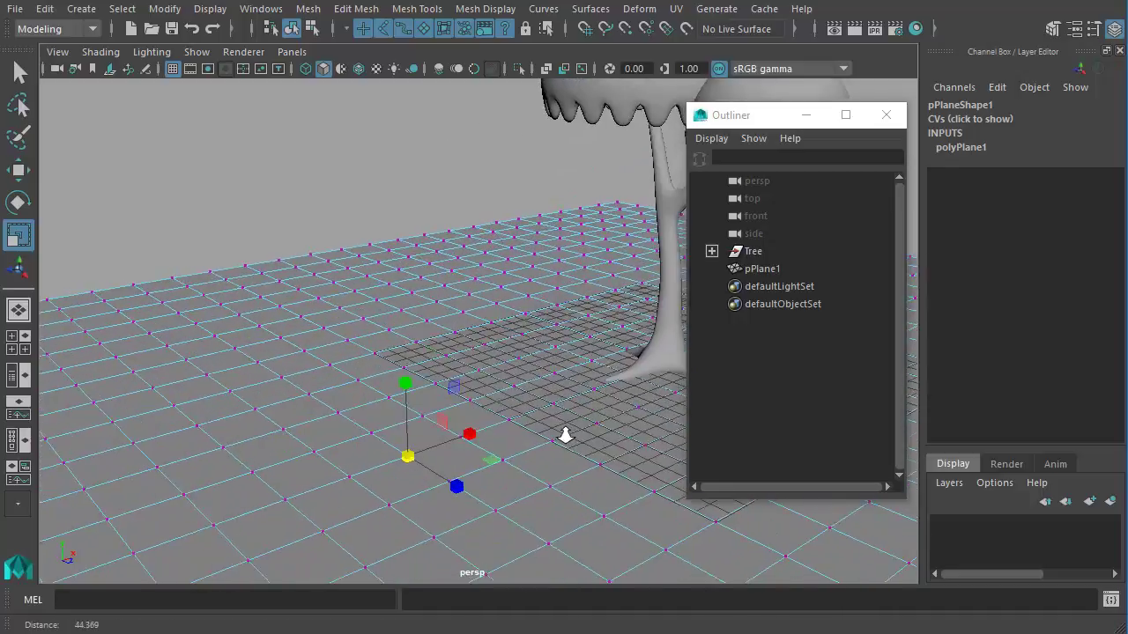
{"action": "middle_click_drag", "start_coordinate": [565, 435], "coordinate": [587, 391], "text": "alt"}
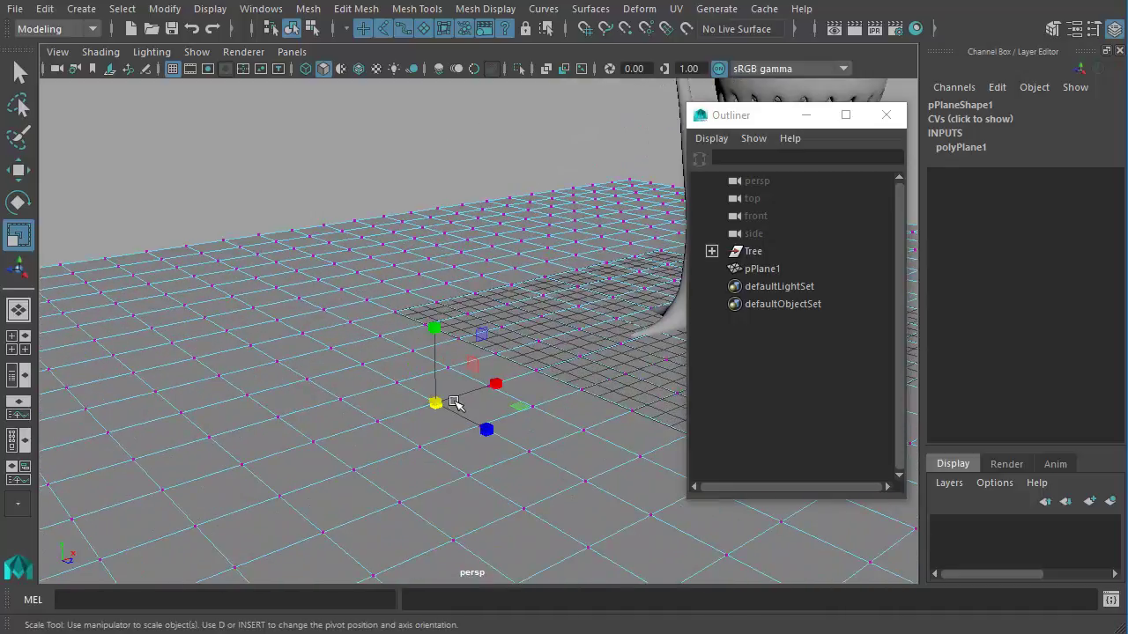
- Try raising the selected ground vertex straight up on its own, by about 4.9 units at most, undoing each move
{"action": "key", "text": "w"}
{"action": "left_click_drag", "start_coordinate": [438, 352], "coordinate": [460, 275]}
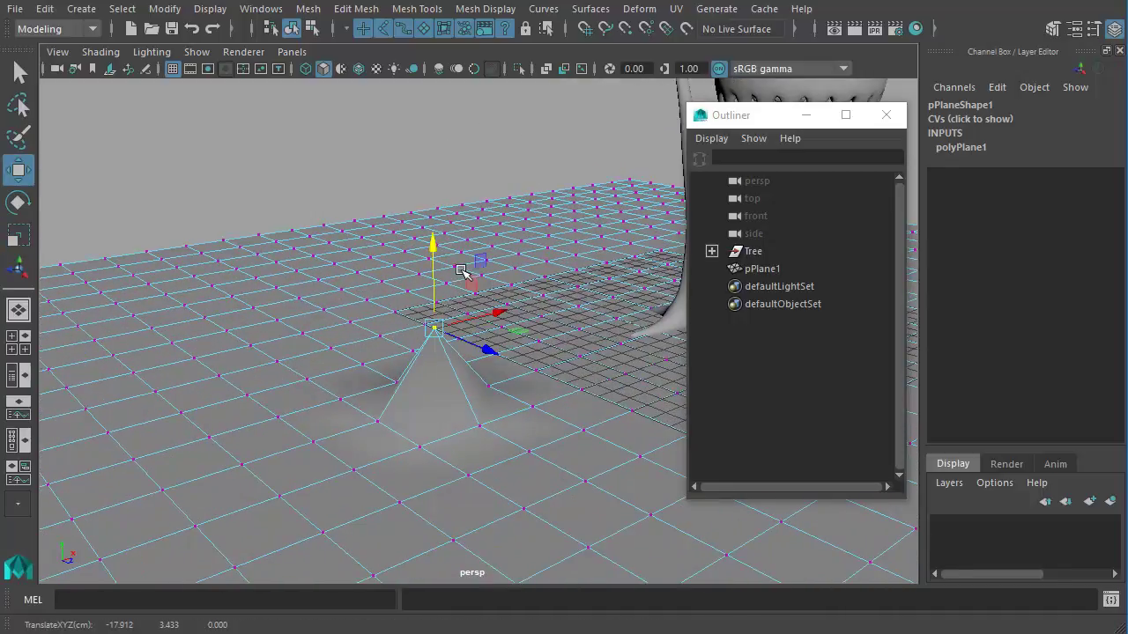
{"action": "left_click_drag", "start_coordinate": [473, 424], "coordinate": [448, 390], "text": "alt"}
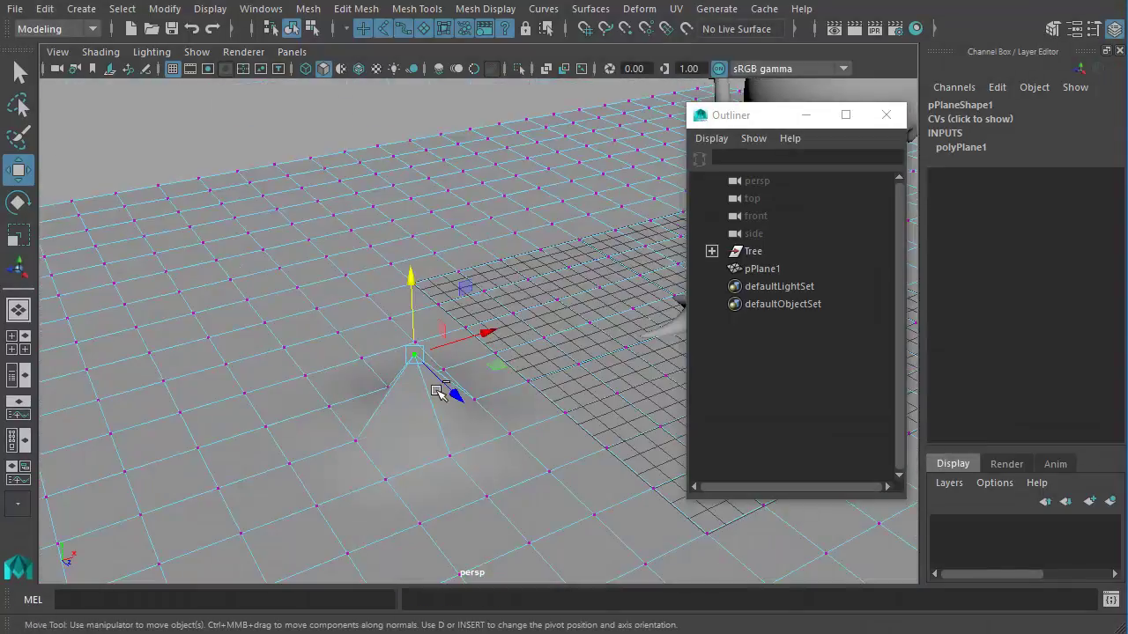
{"action": "key", "text": "ctrl+z"}
{"action": "right_click_drag", "start_coordinate": [444, 418], "coordinate": [317, 420], "text": "alt"}
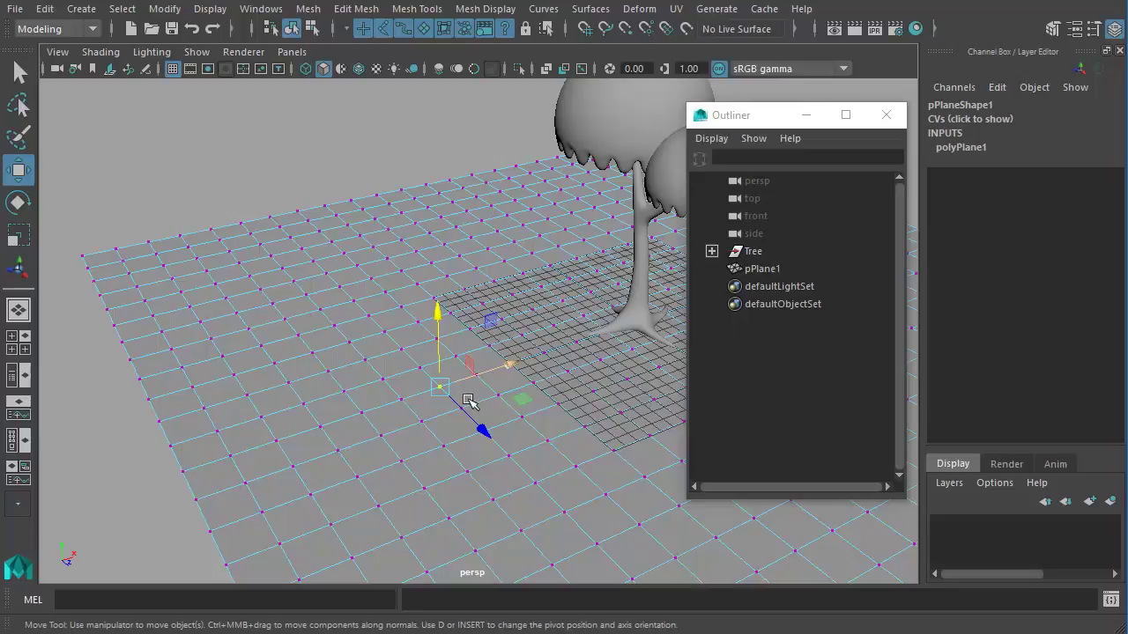
{"action": "left_click_drag", "start_coordinate": [450, 353], "coordinate": [466, 278]}
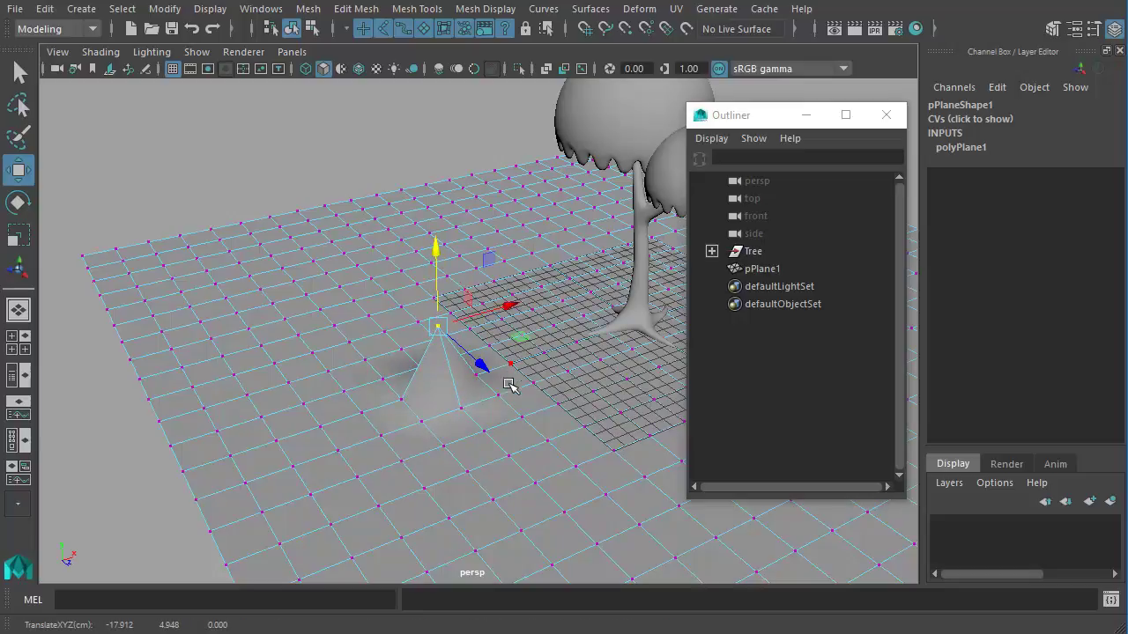
{"action": "key", "text": "ctrl+z"}
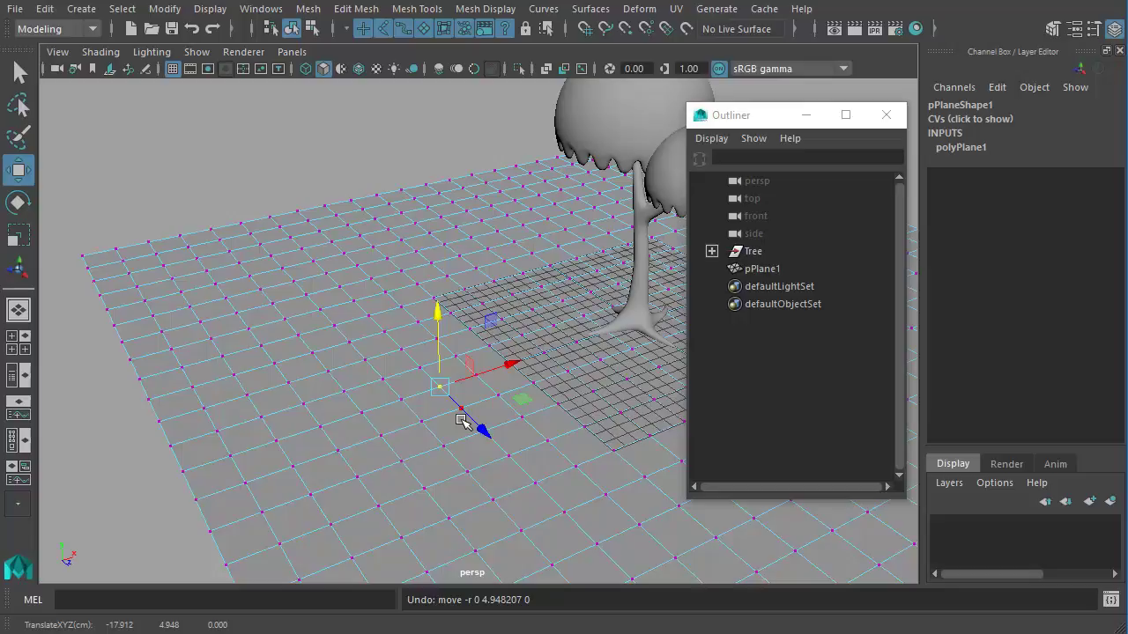
- Show the Move tool's soft selection settings and enable Soft Select
{"action": "key", "text": "b"}
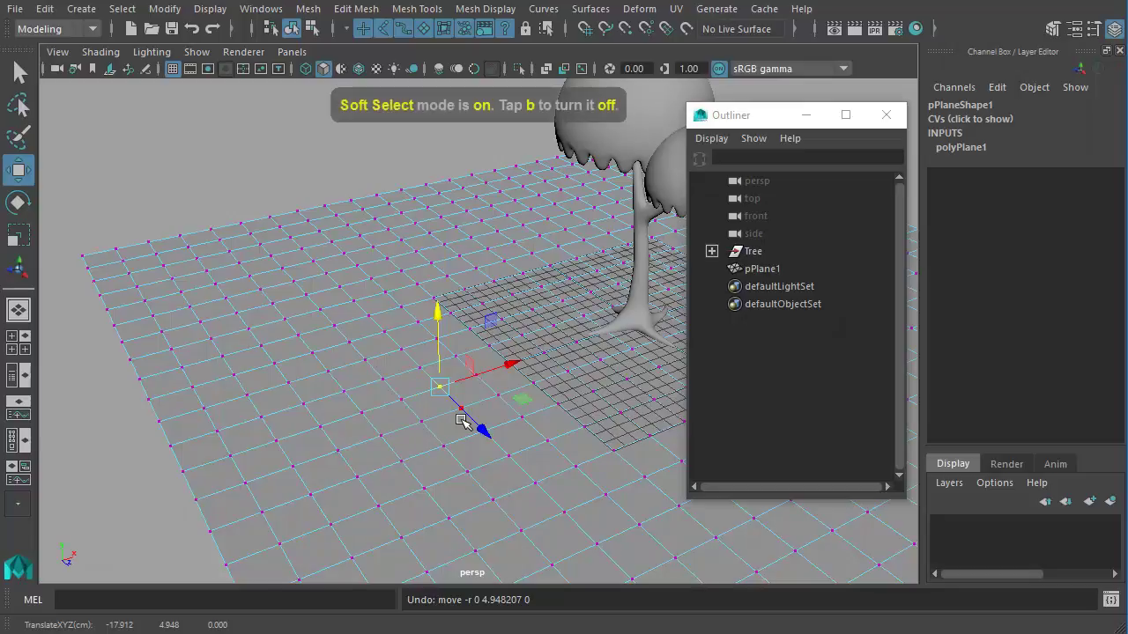
{"action": "double_click", "coordinate": [18, 170]}
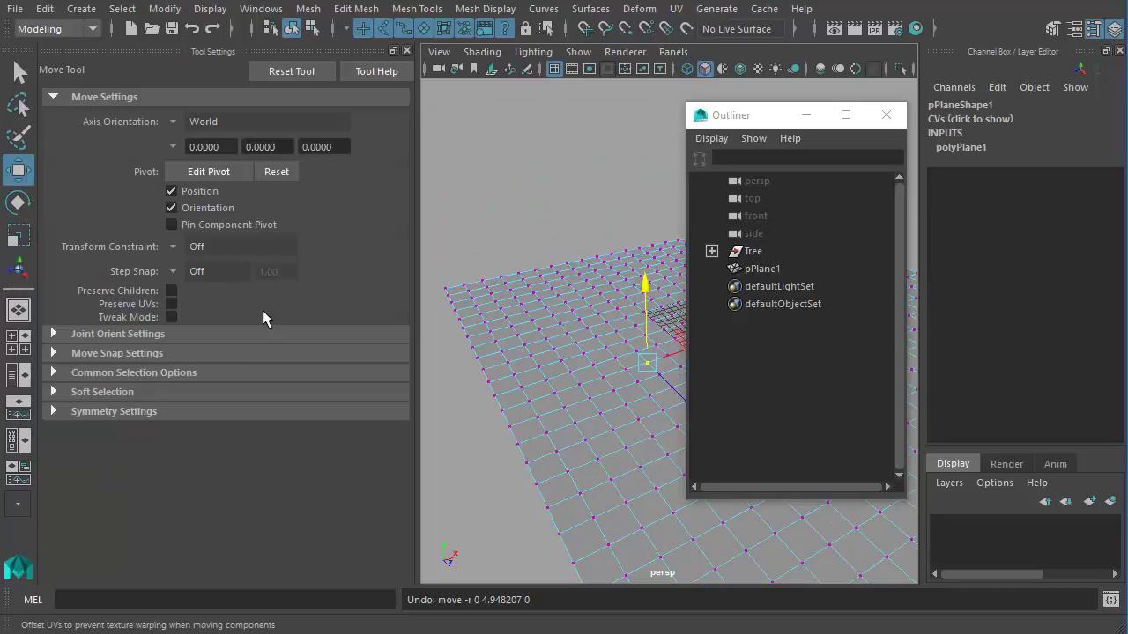
{"action": "left_click", "coordinate": [59, 393]}
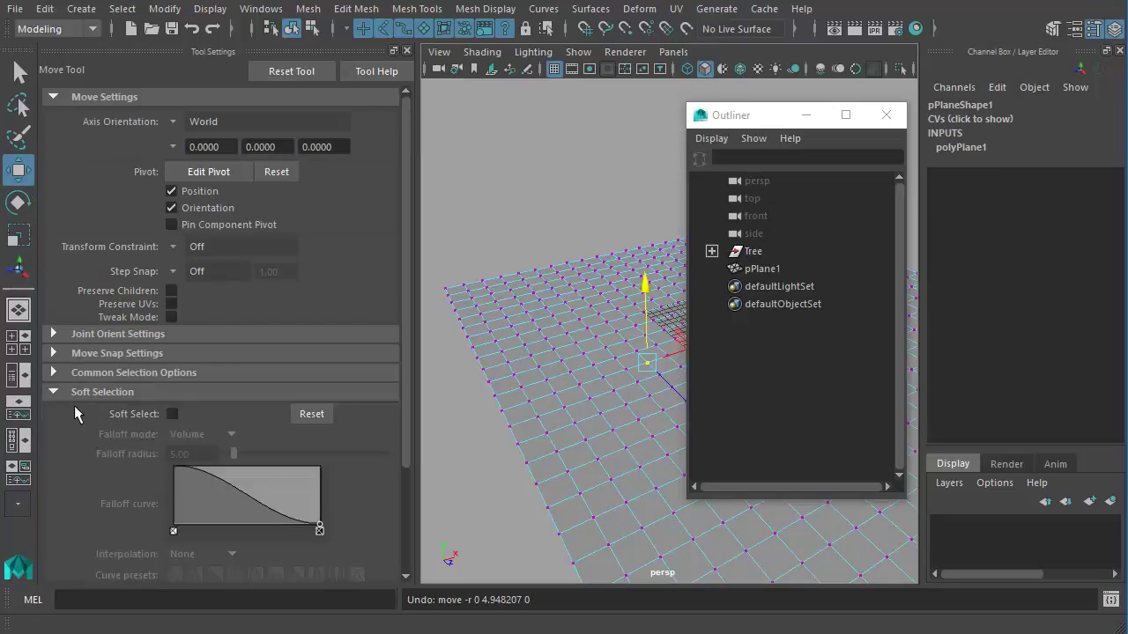
{"action": "left_click", "coordinate": [182, 421]}
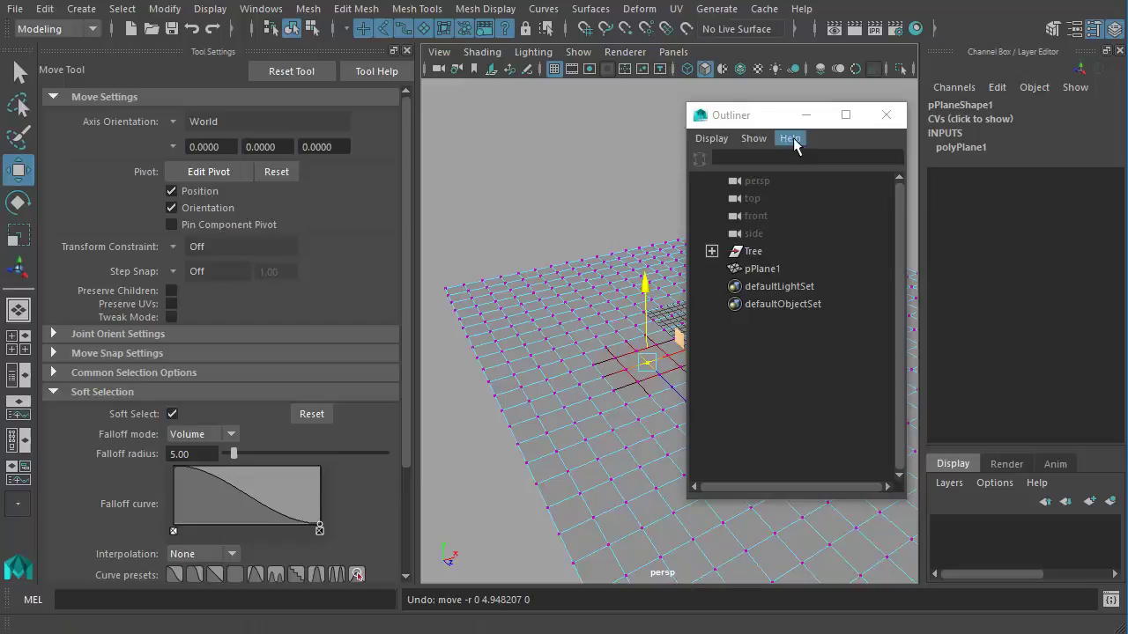
- Close the Outliner and increase the soft selection falloff radius to about 45.56
{"action": "left_click_drag", "start_coordinate": [777, 124], "coordinate": [887, 179]}
{"action": "left_click", "coordinate": [993, 171]}
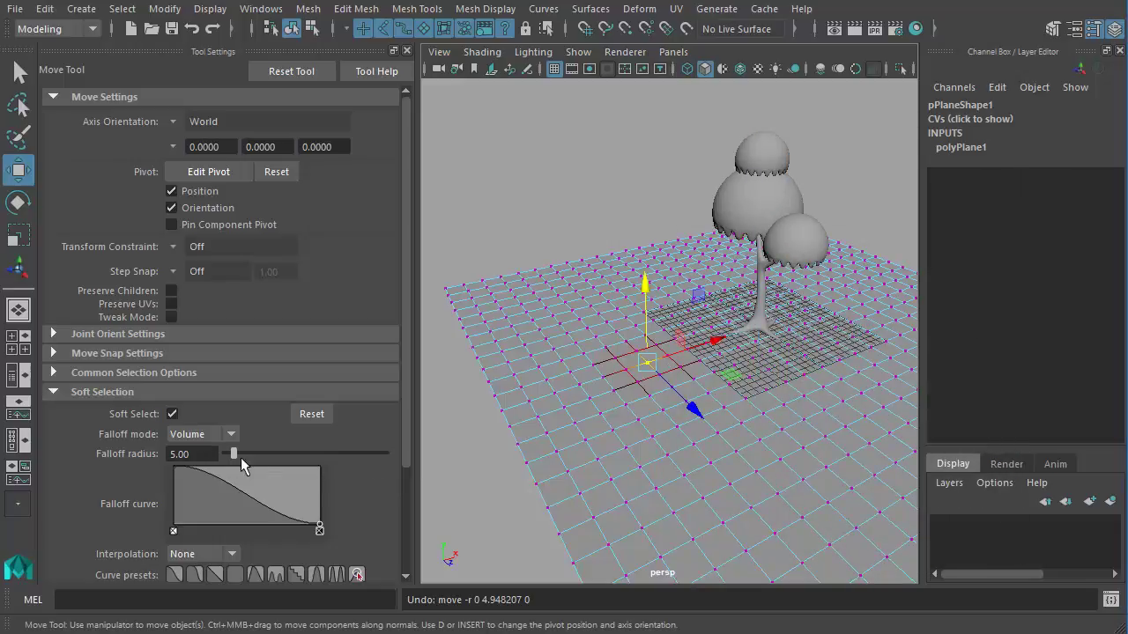
{"action": "left_click_drag", "start_coordinate": [242, 456], "coordinate": [306, 453]}
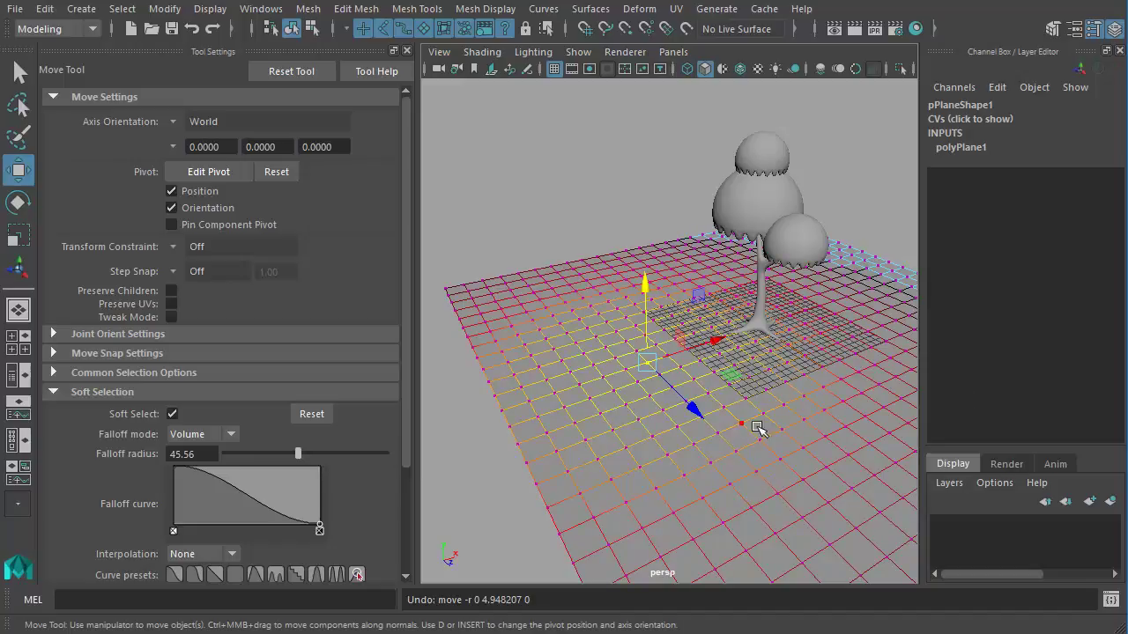
- Select the ground vertex at the foot of the trunk and raise it to a height of about 11.9 to form a hill
{"action": "left_click", "coordinate": [768, 353]}
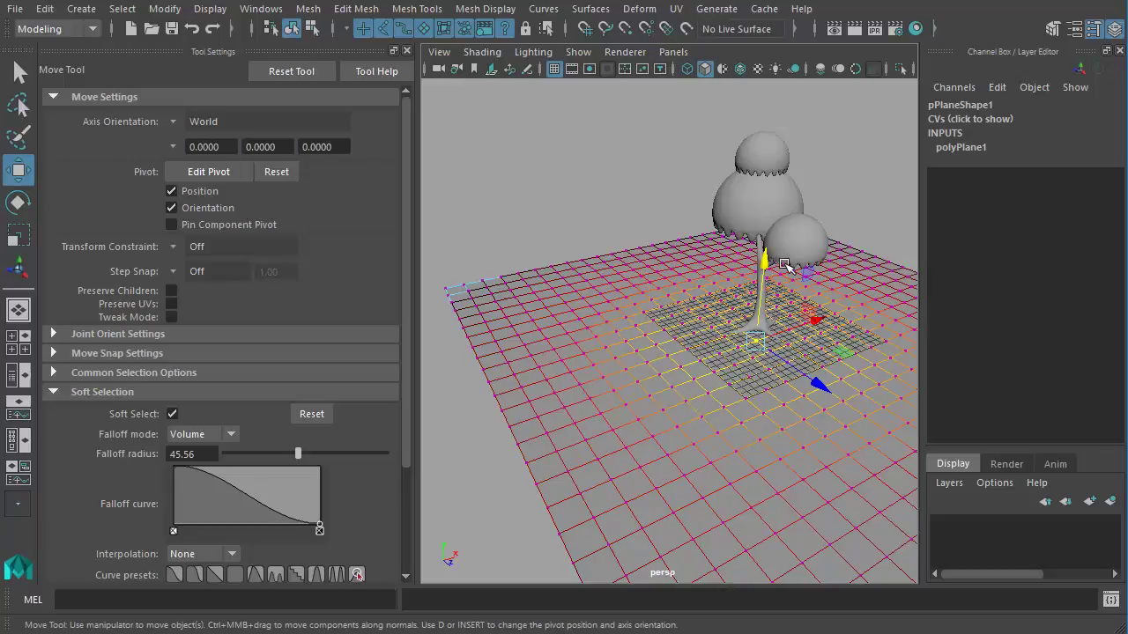
{"action": "left_click_drag", "start_coordinate": [787, 269], "coordinate": [818, 173]}
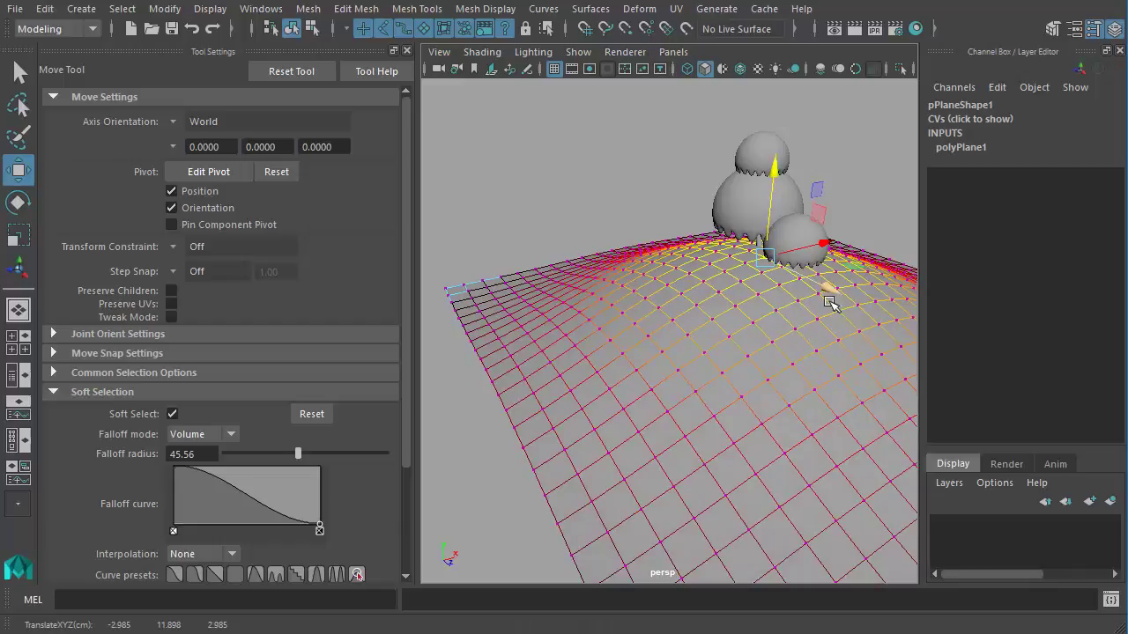
{"action": "mouse_move", "coordinate": [793, 422]}
{"action": "left_mouse_down", "text": "alt"}
{"action": "mouse_move", "coordinate": [649, 385]}
{"action": "mouse_move", "coordinate": [742, 327]}
{"action": "mouse_move", "coordinate": [843, 319]}
{"action": "mouse_move", "coordinate": [977, 332]}
{"action": "mouse_move", "coordinate": [768, 322]}
{"action": "mouse_move", "coordinate": [668, 341]}
{"action": "mouse_move", "coordinate": [773, 347]}
{"action": "mouse_move", "coordinate": [717, 330]}
{"action": "mouse_move", "coordinate": [695, 344]}
{"action": "mouse_move", "coordinate": [782, 385]}
{"action": "mouse_move", "coordinate": [788, 404]}
{"action": "left_mouse_up", "text": "alt"}
{"action": "scroll", "coordinate": [740, 396], "scroll_direction": "down", "scroll_amount": 5}
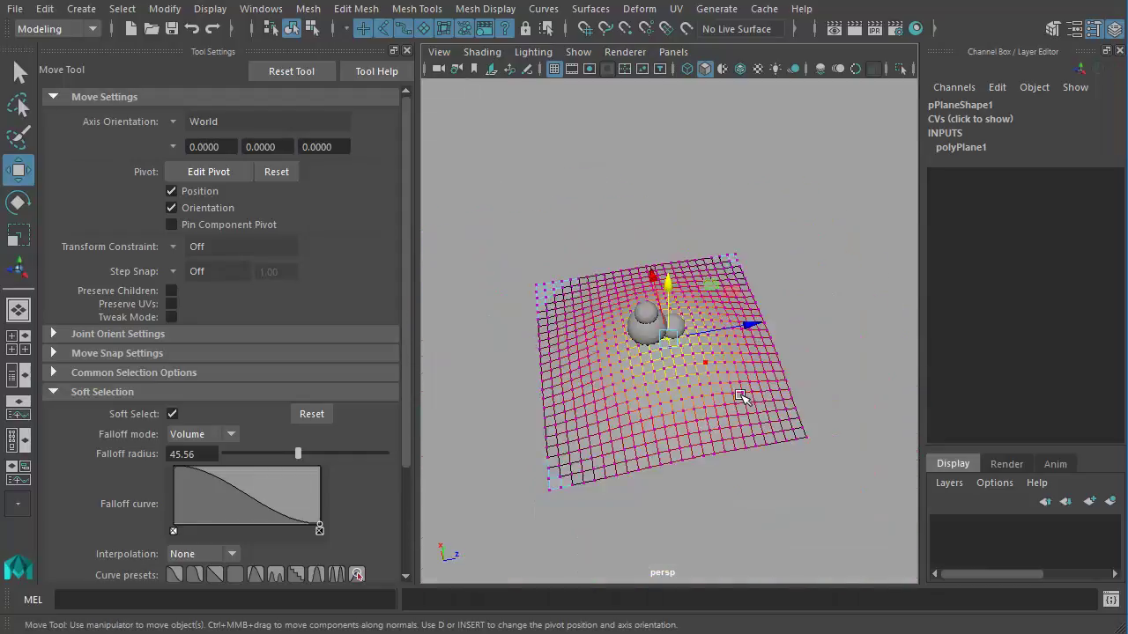
- Raise two more ground vertices near the plane's edges with soft selection to form additional hills
{"action": "scroll", "coordinate": [822, 381], "scroll_direction": "up", "scroll_amount": 5}
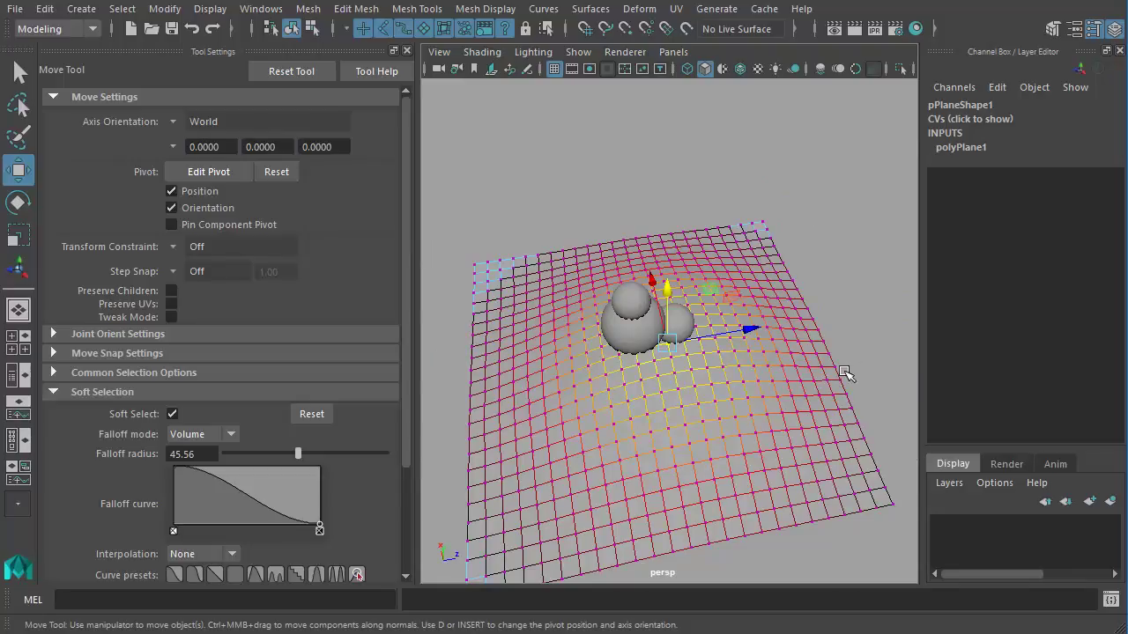
{"action": "left_click_drag", "start_coordinate": [844, 372], "coordinate": [790, 407], "text": "alt"}
{"action": "left_click", "coordinate": [724, 374]}
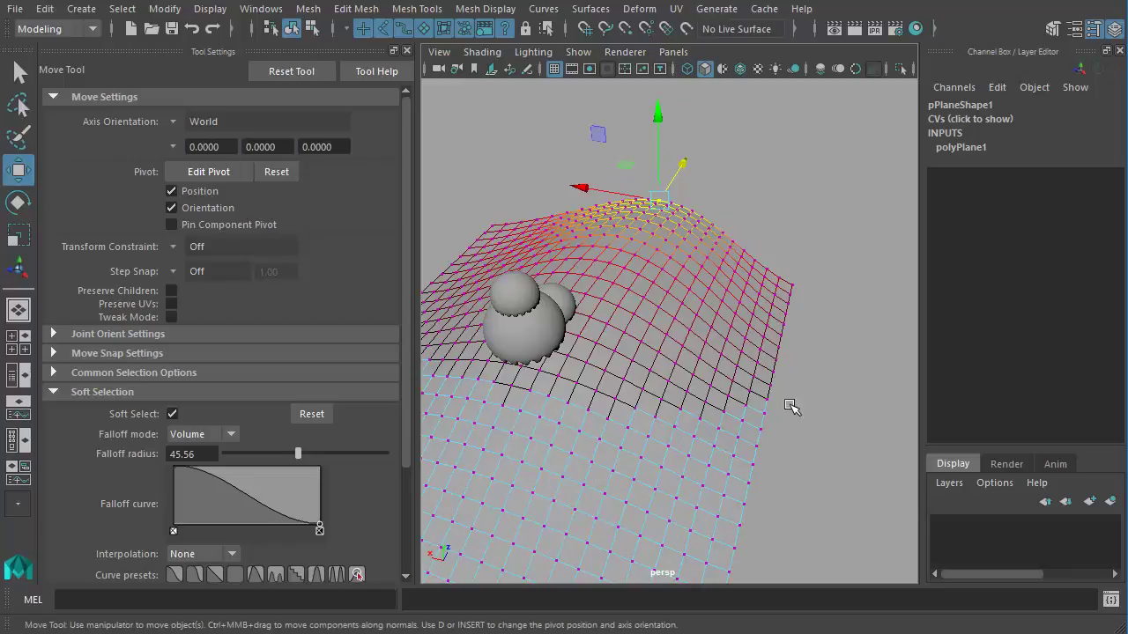
{"action": "left_click", "coordinate": [769, 447]}
{"action": "left_click_drag", "start_coordinate": [727, 431], "coordinate": [701, 352]}
- Leave vertex editing on the hilly ground plane and select it as a whole object
{"action": "right_click_drag", "start_coordinate": [683, 363], "coordinate": [919, 390], "text": "alt"}
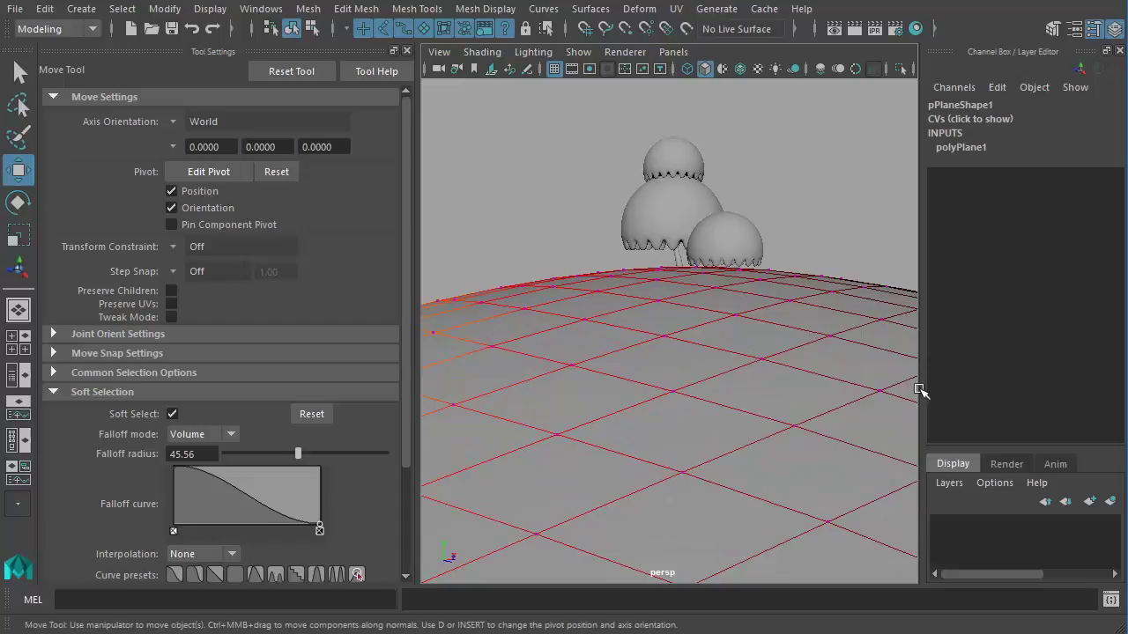
{"action": "middle_click_drag", "start_coordinate": [771, 335], "coordinate": [758, 342], "text": "alt"}
{"action": "right_click_drag", "start_coordinate": [814, 388], "coordinate": [722, 404], "text": "alt"}
{"action": "left_click_drag", "start_coordinate": [721, 403], "coordinate": [714, 286], "text": "alt"}
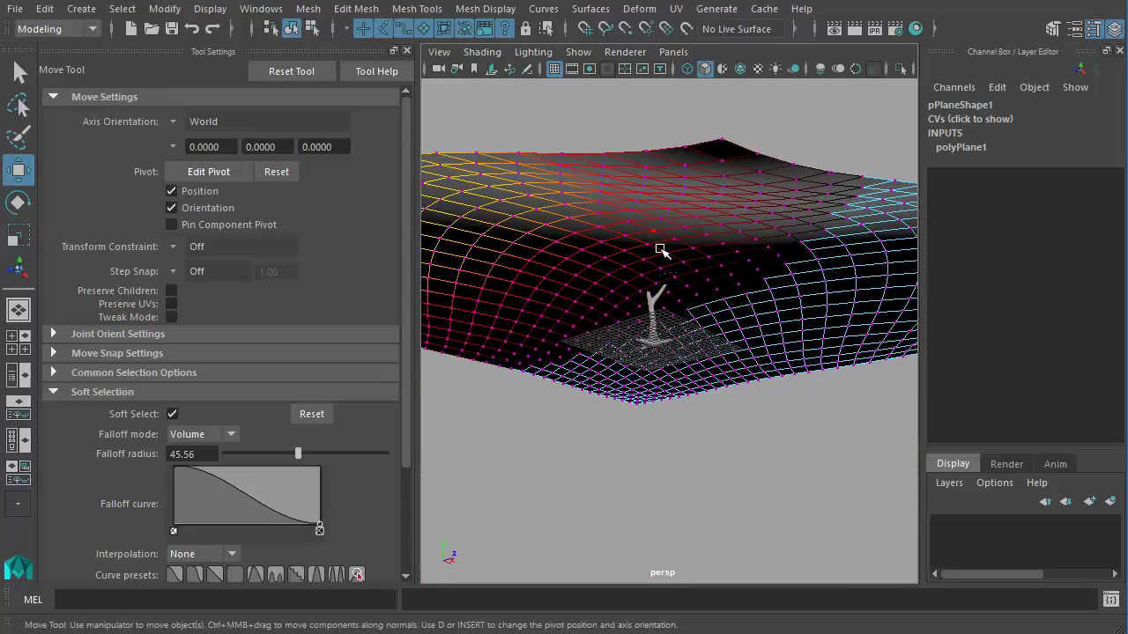
{"action": "left_click_drag", "start_coordinate": [661, 251], "coordinate": [713, 370], "text": "alt"}
{"action": "right_click_drag", "start_coordinate": [784, 268], "coordinate": [796, 282]}
{"action": "right_click_drag", "start_coordinate": [803, 374], "coordinate": [772, 374]}
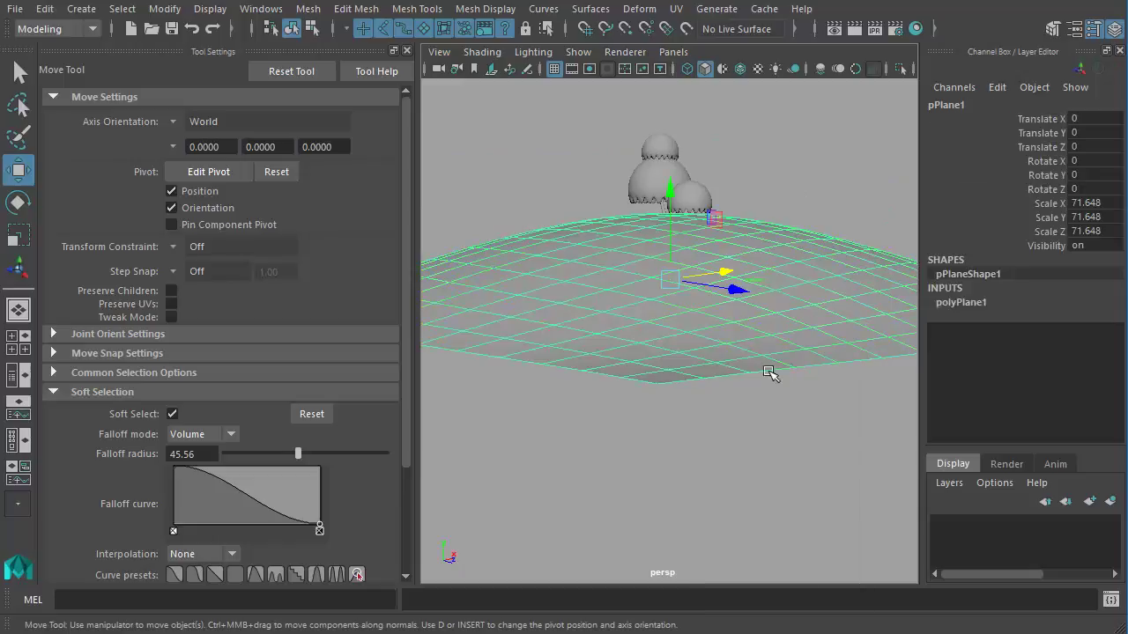
- Lower the ground plane and shift it sideways to bring its hilltop under the tree
{"action": "left_click_drag", "start_coordinate": [771, 373], "coordinate": [656, 356], "text": "alt"}
{"action": "left_click_drag", "start_coordinate": [735, 194], "coordinate": [813, 320]}
{"action": "middle_click_drag", "start_coordinate": [814, 320], "coordinate": [758, 246], "text": "alt"}
{"action": "left_click_drag", "start_coordinate": [660, 189], "coordinate": [665, 198]}
{"action": "middle_click_drag", "start_coordinate": [713, 388], "coordinate": [784, 348], "text": "alt"}
{"action": "left_click_drag", "start_coordinate": [747, 272], "coordinate": [750, 284]}
{"action": "left_click_drag", "start_coordinate": [816, 370], "coordinate": [964, 429]}
- Fine-tune the ground plane's position to about X 5.552, Y -11.667, Z -5.231 so the trunk's roots meet the surface
{"action": "left_click_drag", "start_coordinate": [740, 264], "coordinate": [669, 281], "text": "alt"}
{"action": "left_click_drag", "start_coordinate": [639, 519], "coordinate": [747, 502]}
{"action": "left_click_drag", "start_coordinate": [585, 370], "coordinate": [843, 242], "text": "alt"}
{"action": "left_click_drag", "start_coordinate": [874, 294], "coordinate": [820, 328]}
{"action": "key", "text": "ctrl+z"}
{"action": "left_click_drag", "start_coordinate": [801, 313], "coordinate": [617, 255], "text": "alt"}
{"action": "left_click_drag", "start_coordinate": [705, 364], "coordinate": [717, 377]}
{"action": "left_click_drag", "start_coordinate": [634, 375], "coordinate": [743, 350], "text": "alt"}
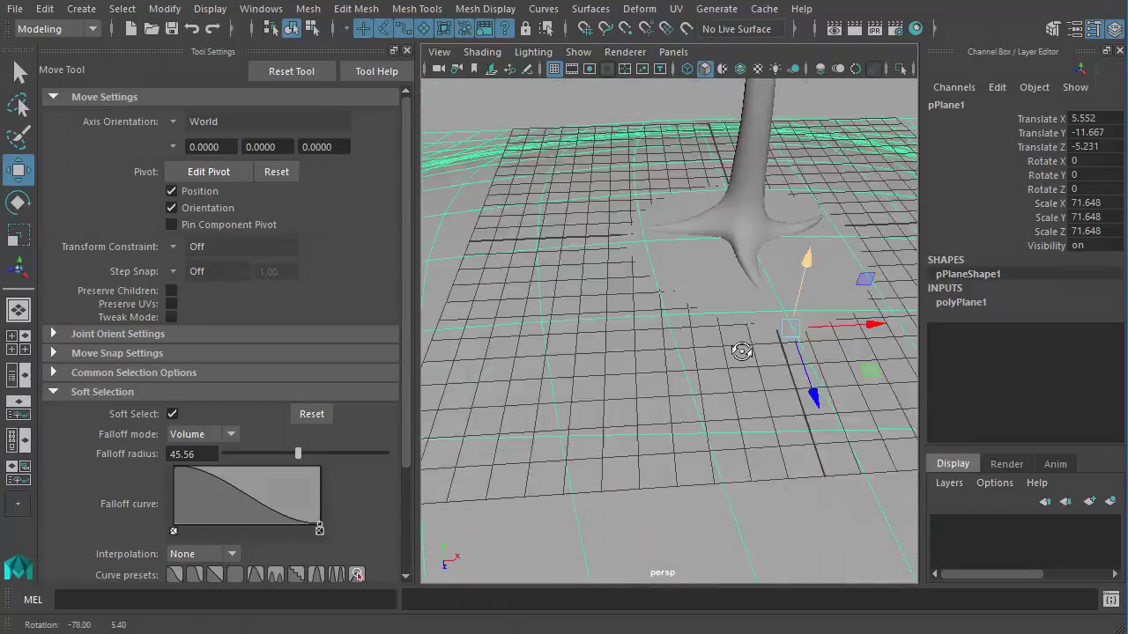
- Select the whole Tree group through its trunk and scale it uniformly to about 0.437
{"action": "right_click_drag", "start_coordinate": [742, 349], "coordinate": [566, 250], "text": "alt"}
{"action": "left_click_drag", "start_coordinate": [566, 250], "coordinate": [713, 289], "text": "alt"}
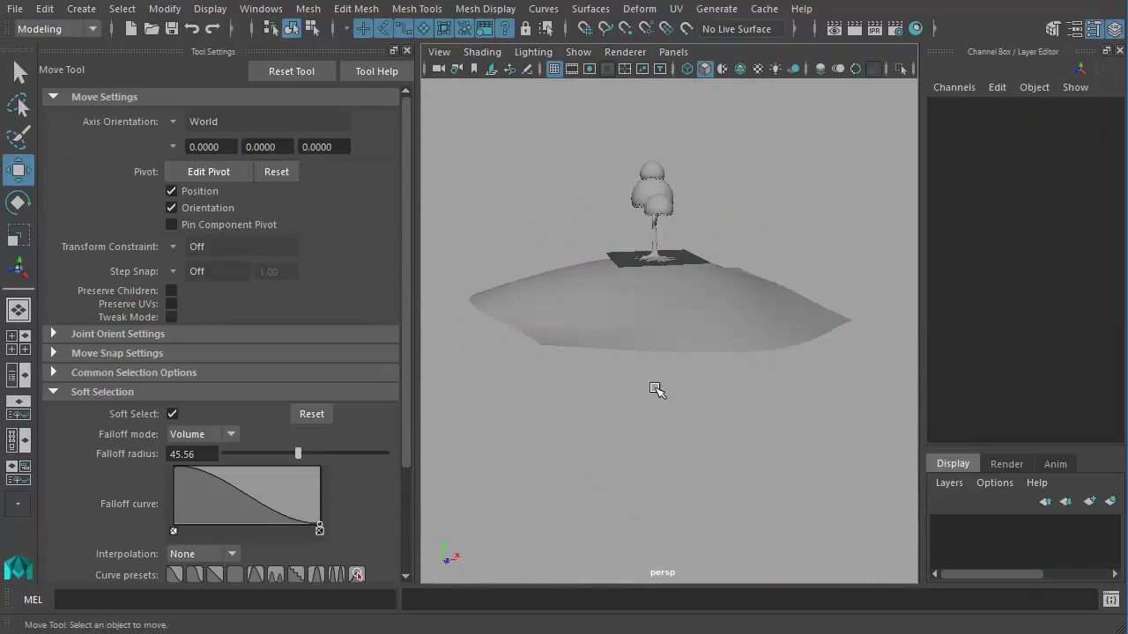
{"action": "left_click_drag", "start_coordinate": [655, 389], "coordinate": [730, 314], "text": "alt"}
{"action": "right_click_drag", "start_coordinate": [647, 315], "coordinate": [738, 328], "text": "alt"}
{"action": "middle_click_drag", "start_coordinate": [738, 328], "coordinate": [804, 390], "text": "alt"}
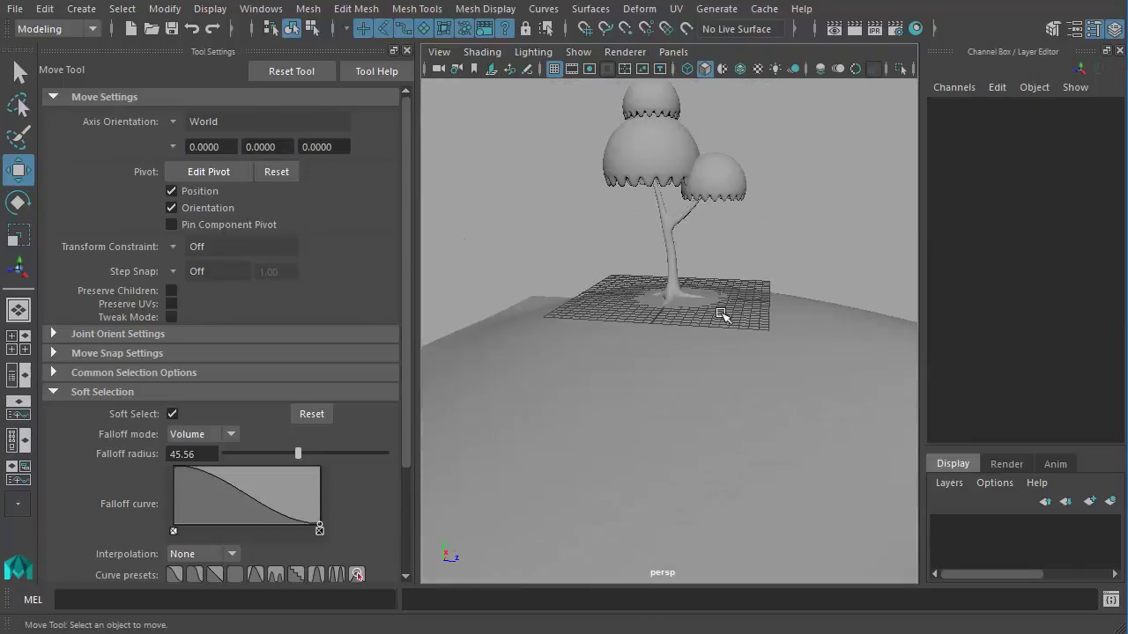
{"action": "left_click_drag", "start_coordinate": [723, 315], "coordinate": [697, 303], "text": "alt"}
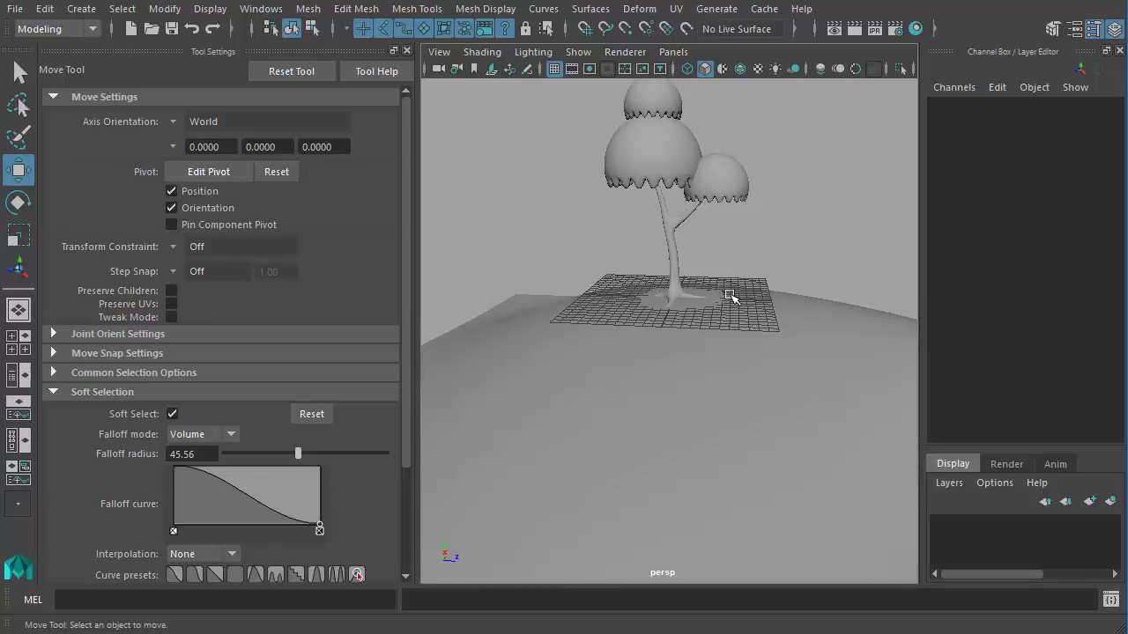
{"action": "left_click", "coordinate": [681, 236]}
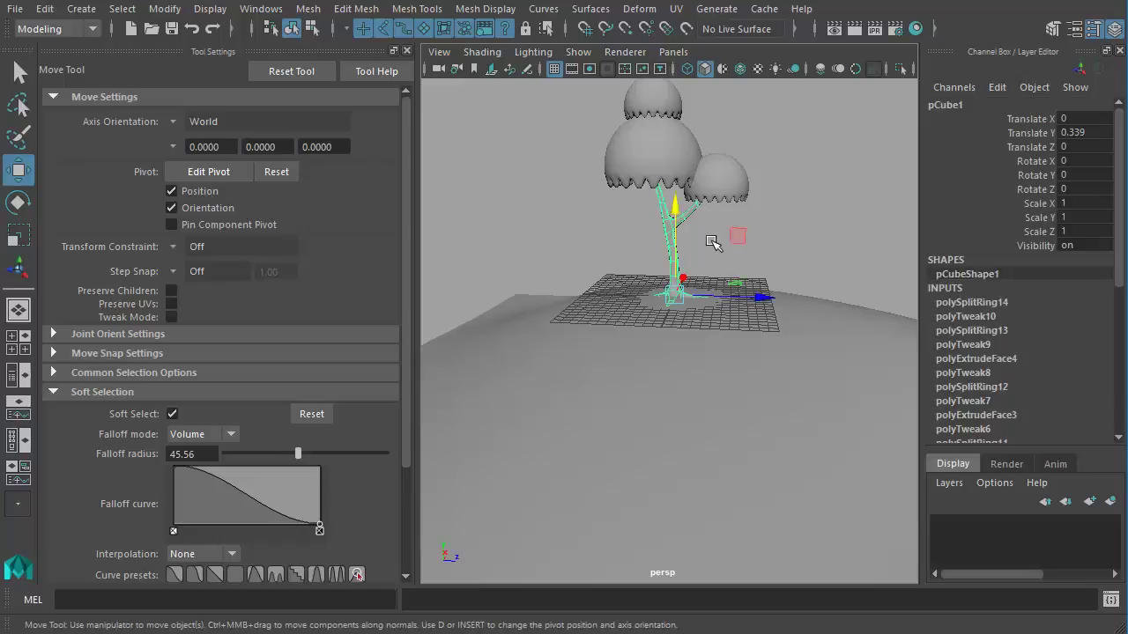
{"action": "key", "text": "Up"}
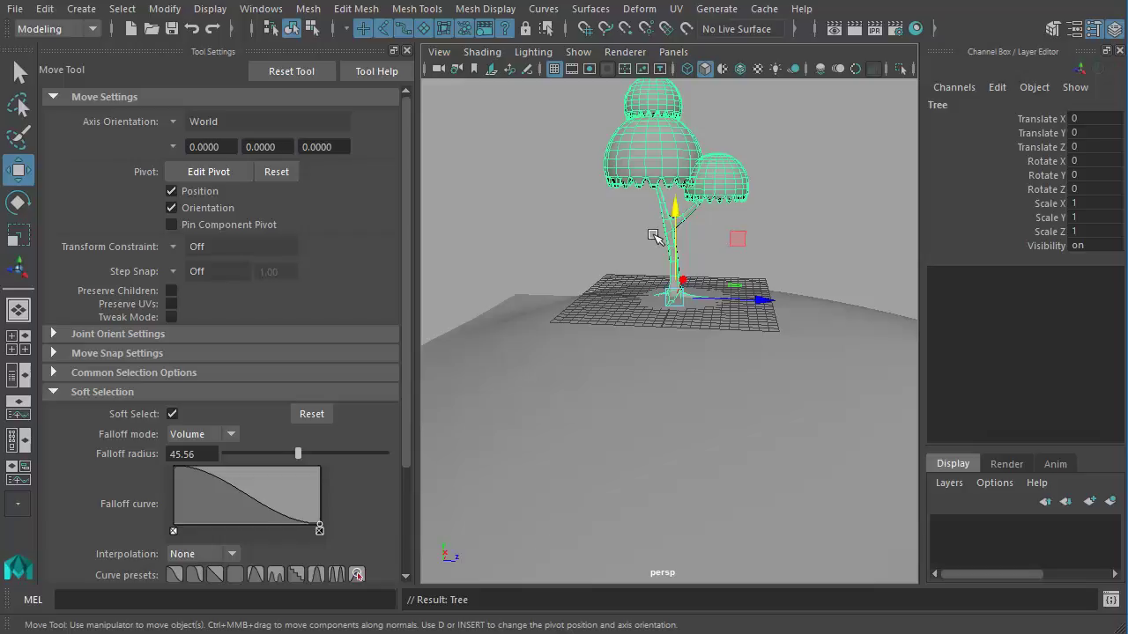
{"action": "key", "text": "e"}
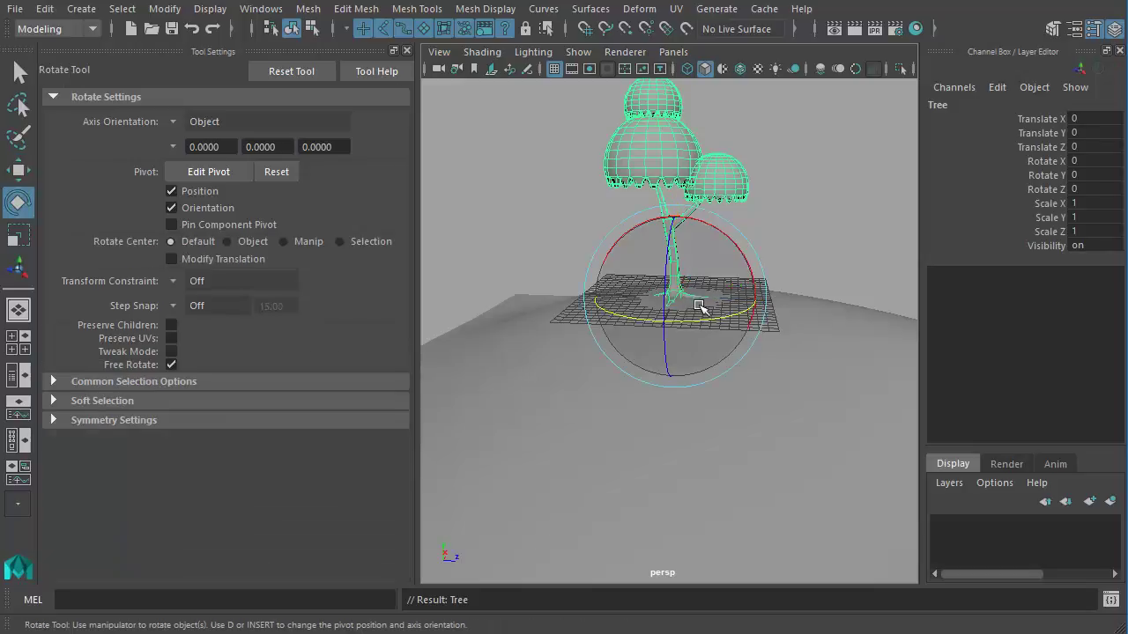
{"action": "key", "text": "r"}
{"action": "left_click_drag", "start_coordinate": [690, 317], "coordinate": [574, 337]}
- Duplicate the ground plane, move the copy to about X 90.242 and turn on its smooth mesh preview
{"action": "left_click_drag", "start_coordinate": [714, 364], "coordinate": [617, 355], "text": "alt"}
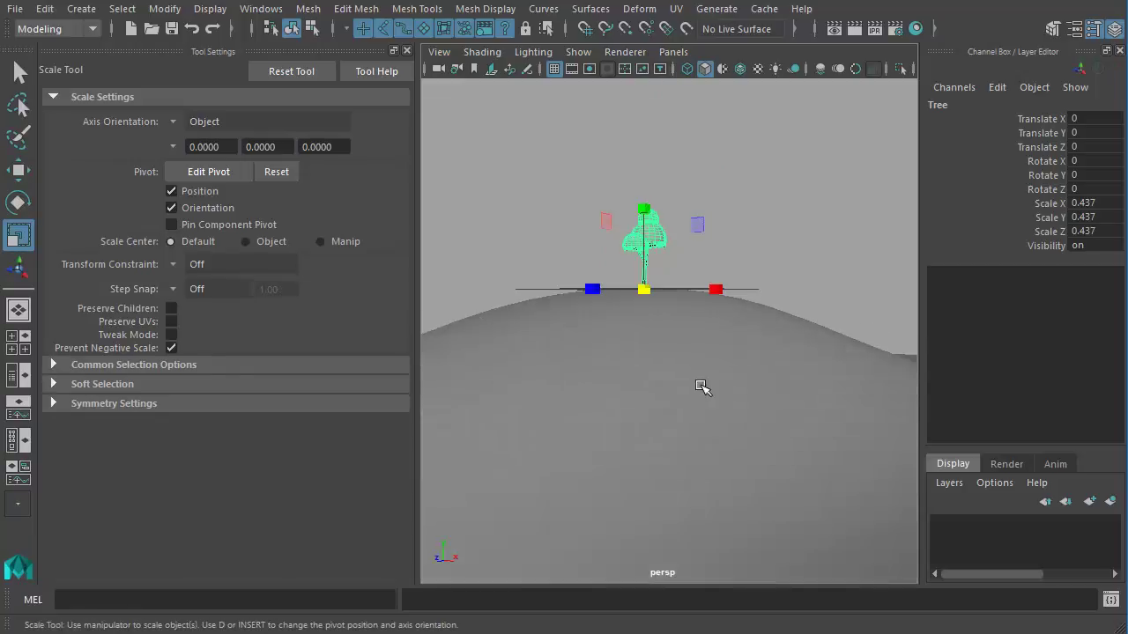
{"action": "left_click", "coordinate": [780, 381]}
{"action": "left_click_drag", "start_coordinate": [778, 381], "coordinate": [596, 393], "text": "alt"}
{"action": "key", "text": "ctrl+d"}
{"action": "key", "text": "w"}
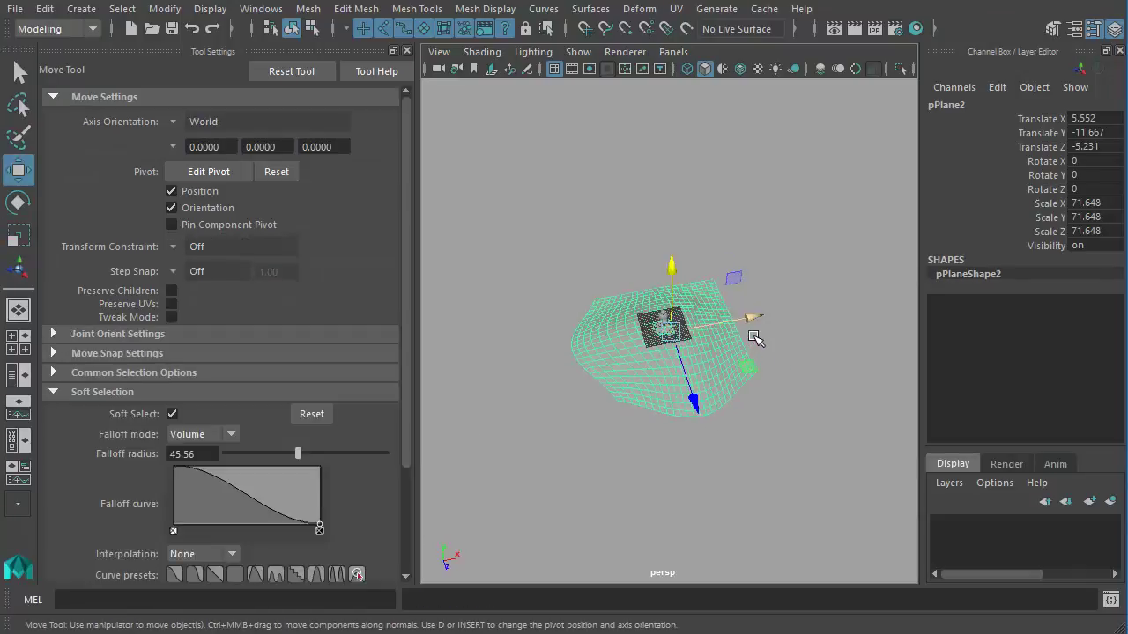
{"action": "left_click_drag", "start_coordinate": [751, 320], "coordinate": [891, 295]}
{"action": "left_click_drag", "start_coordinate": [766, 393], "coordinate": [828, 381], "text": "alt"}
{"action": "key", "text": "3"}
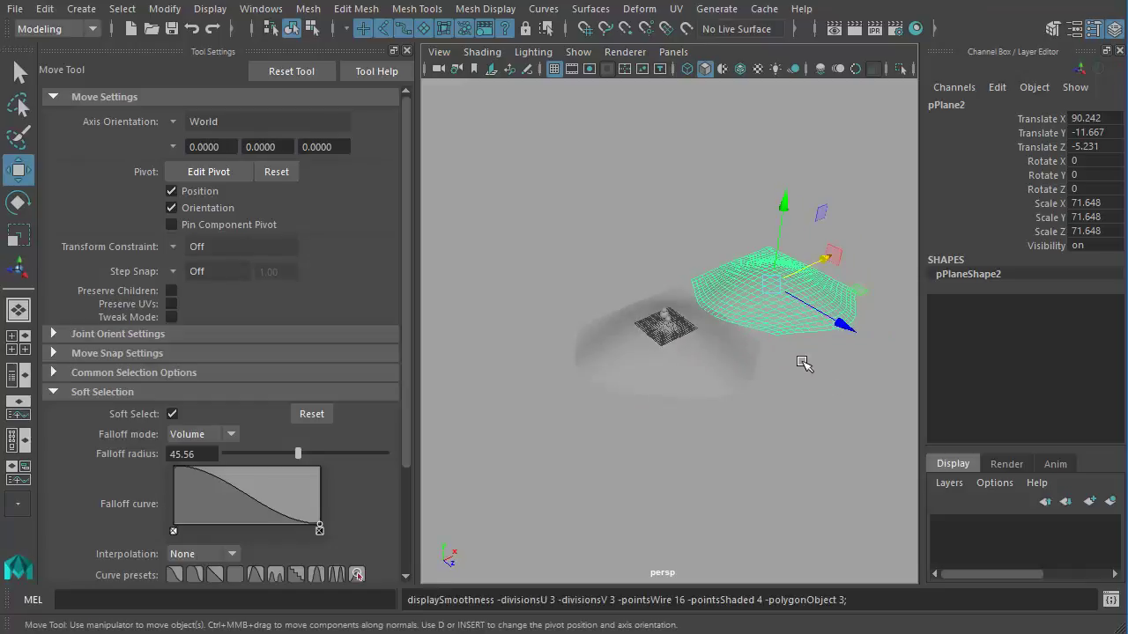
- Scale the copied ground uniformly to about 186.075 and move it to about X 163.576, Y -17.948
{"action": "key", "text": "r"}
{"action": "middle_click_drag", "start_coordinate": [779, 297], "coordinate": [887, 311]}
{"action": "key", "text": "w"}
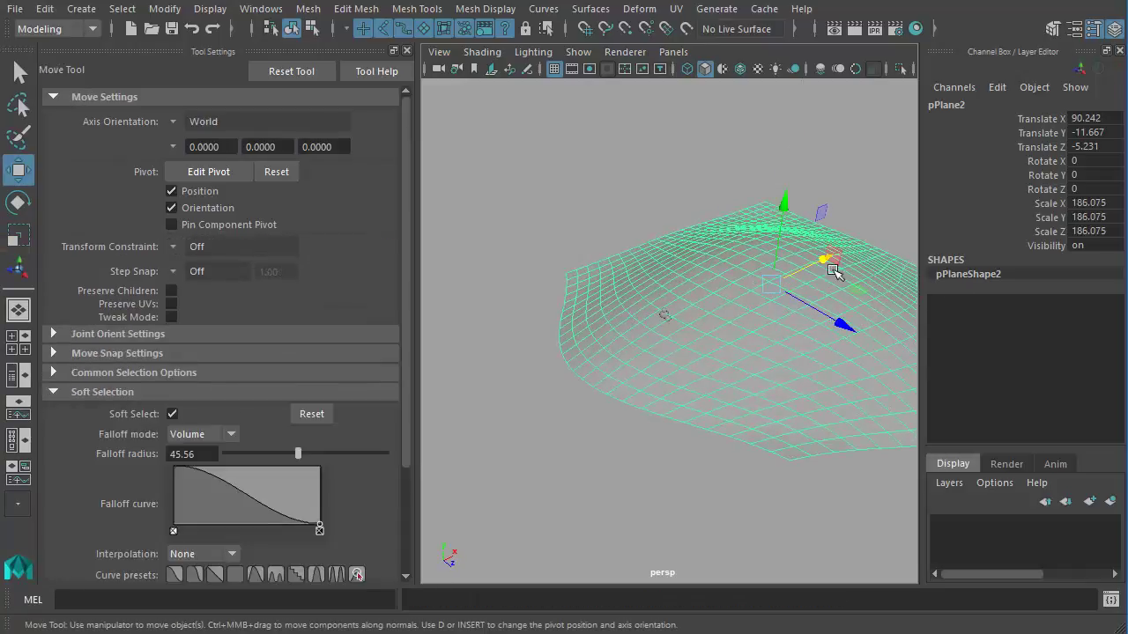
{"action": "left_click_drag", "start_coordinate": [833, 271], "coordinate": [914, 273]}
{"action": "left_click_drag", "start_coordinate": [792, 337], "coordinate": [879, 291], "text": "alt"}
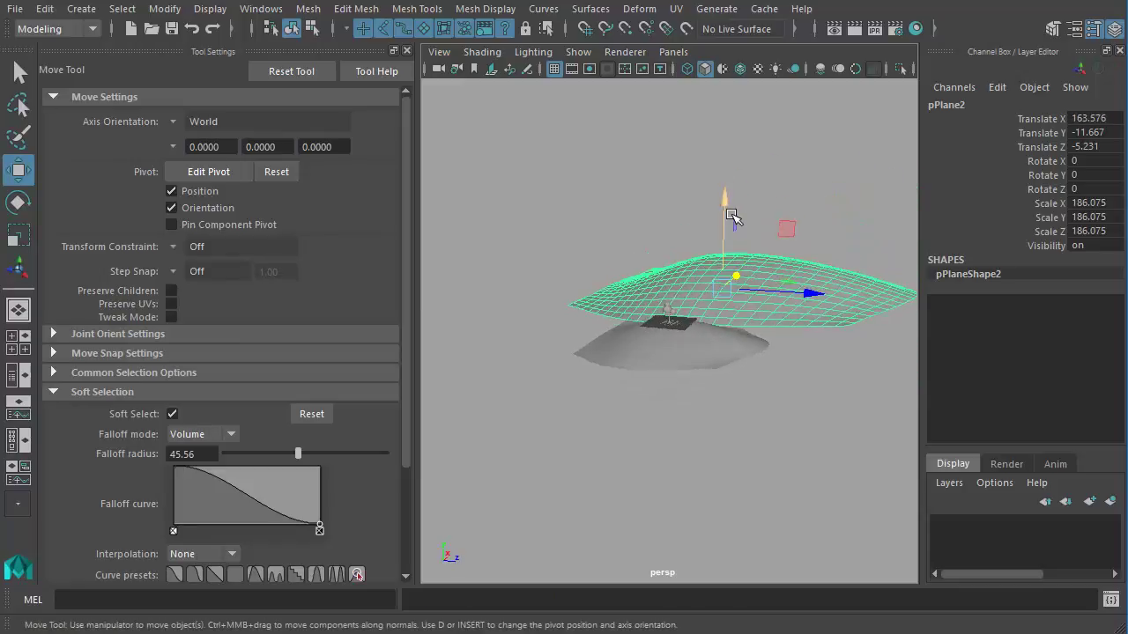
{"action": "left_click_drag", "start_coordinate": [731, 215], "coordinate": [735, 227]}
- Raise a crest vertex of the enlarged ground copy into a peak, and a second vertex beside it to a height of about 24.8
{"action": "left_click_drag", "start_coordinate": [748, 323], "coordinate": [611, 335], "text": "alt"}
{"action": "middle_click_drag", "start_coordinate": [784, 344], "coordinate": [519, 333], "text": "alt"}
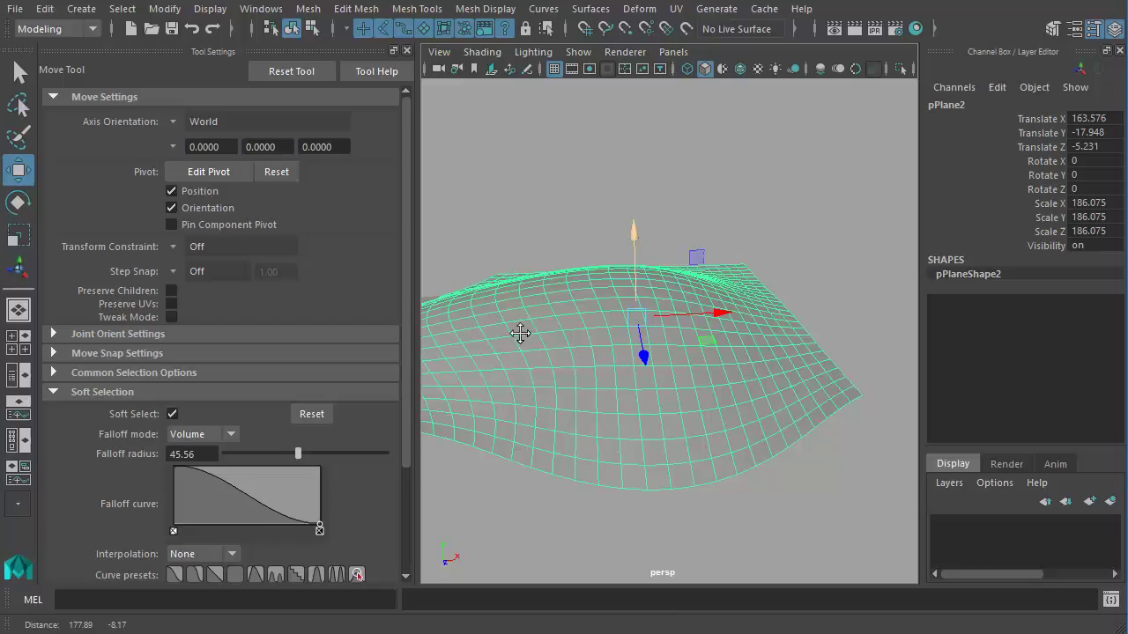
{"action": "middle_click_drag", "start_coordinate": [649, 340], "coordinate": [713, 347], "text": "alt"}
{"action": "key", "text": "F9"}
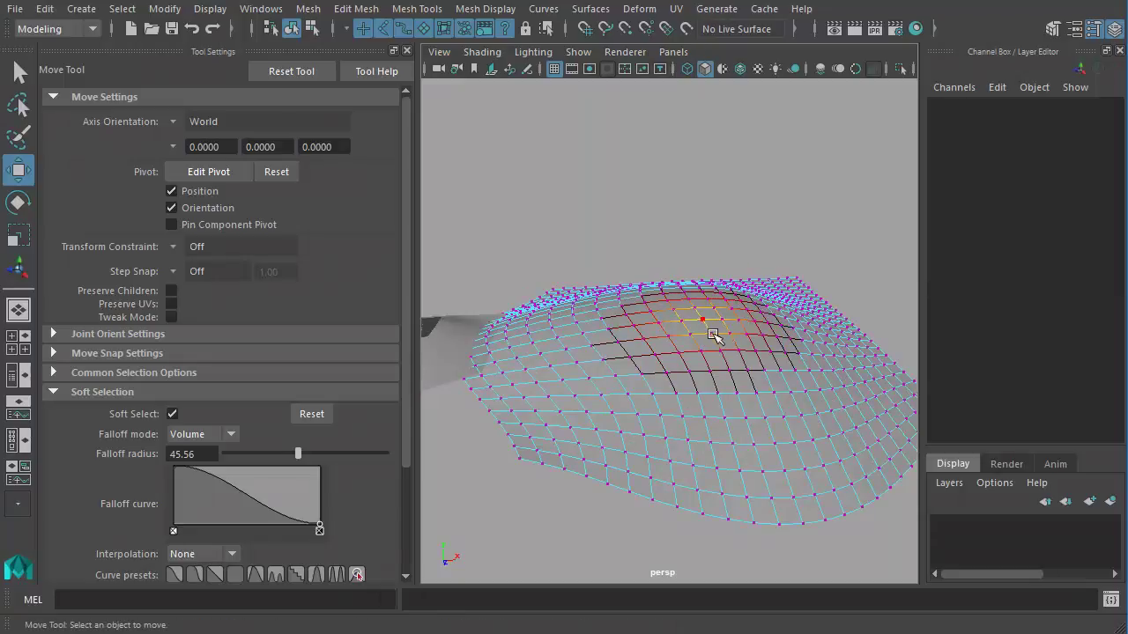
{"action": "left_click", "coordinate": [714, 335]}
{"action": "left_click_drag", "start_coordinate": [710, 344], "coordinate": [939, 351], "text": "alt"}
{"action": "left_click_drag", "start_coordinate": [666, 346], "coordinate": [609, 218], "text": "alt"}
{"action": "left_click", "coordinate": [631, 339]}
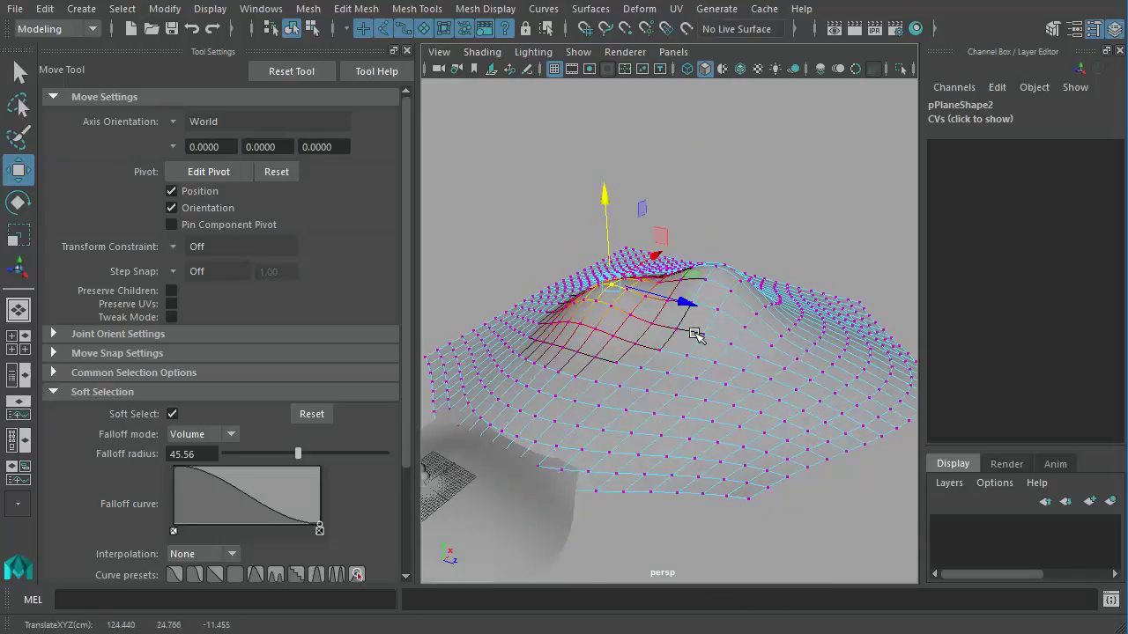
- Raise a vertex on the large hill's lower slope to a height of about 0
{"action": "left_click_drag", "start_coordinate": [693, 326], "coordinate": [628, 428], "text": "alt"}
{"action": "left_click", "coordinate": [627, 403]}
{"action": "left_click_drag", "start_coordinate": [625, 350], "coordinate": [625, 338]}
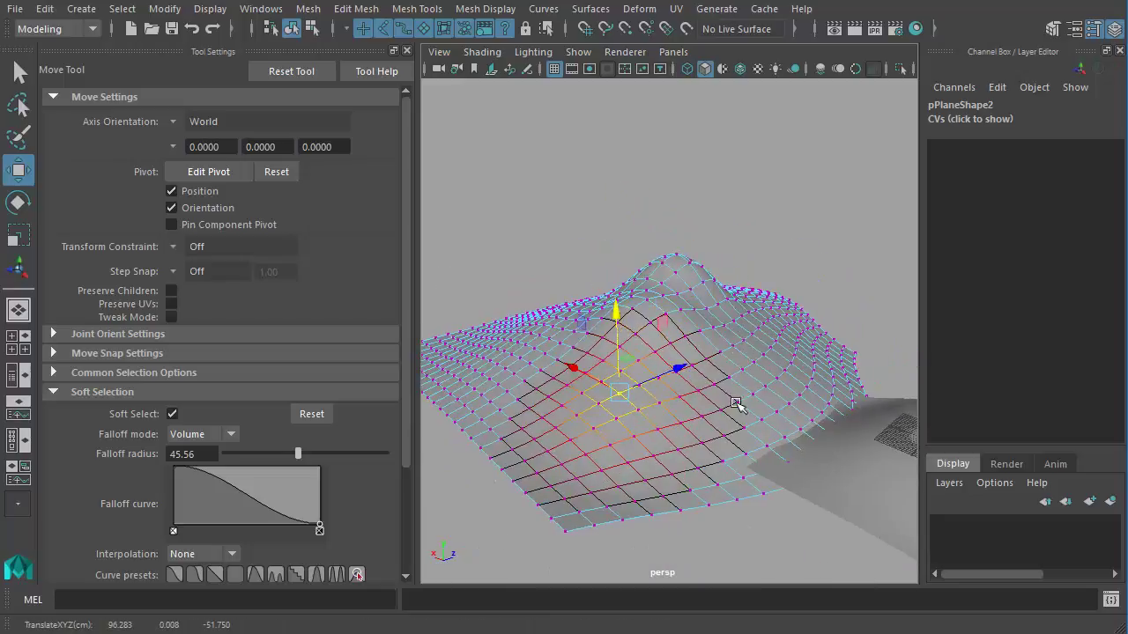
- Return the large hill to object mode, duplicate it and move the copy to about Z -181.242
{"action": "left_click_drag", "start_coordinate": [737, 401], "coordinate": [594, 390], "text": "alt"}
{"action": "mouse_move", "coordinate": [726, 396]}
{"action": "left_mouse_down", "text": "alt"}
{"action": "mouse_move", "coordinate": [755, 441]}
{"action": "mouse_move", "coordinate": [649, 402]}
{"action": "mouse_move", "coordinate": [710, 393]}
{"action": "left_mouse_up", "text": "alt"}
{"action": "right_click_drag", "start_coordinate": [803, 416], "coordinate": [796, 535]}
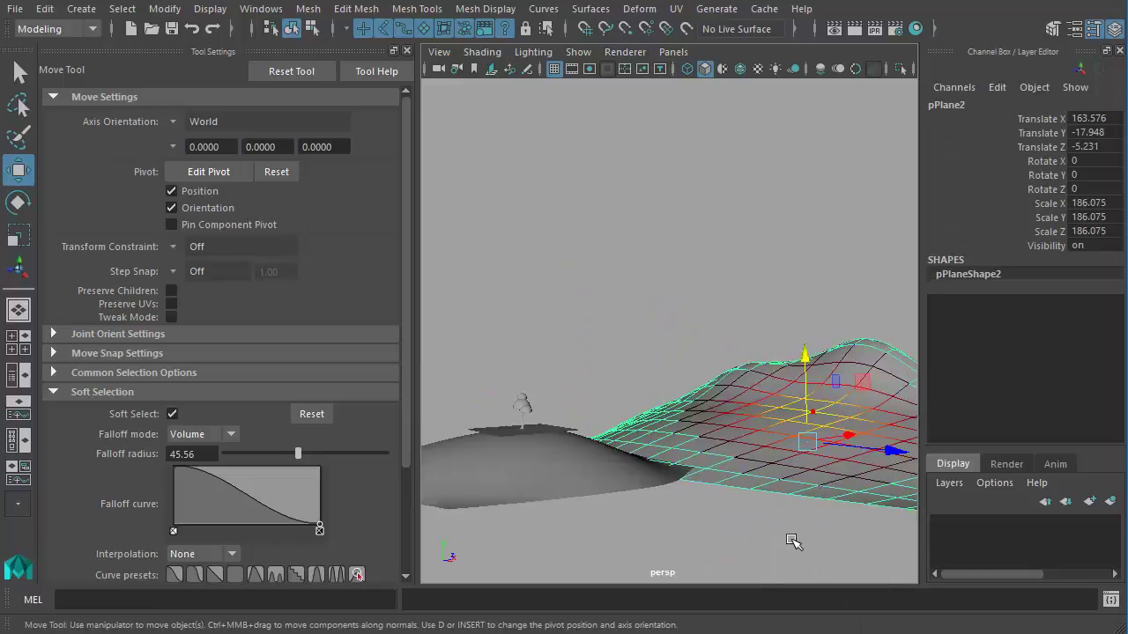
{"action": "left_click_drag", "start_coordinate": [787, 537], "coordinate": [726, 518], "text": "alt"}
{"action": "right_click_drag", "start_coordinate": [725, 517], "coordinate": [807, 416], "text": "alt"}
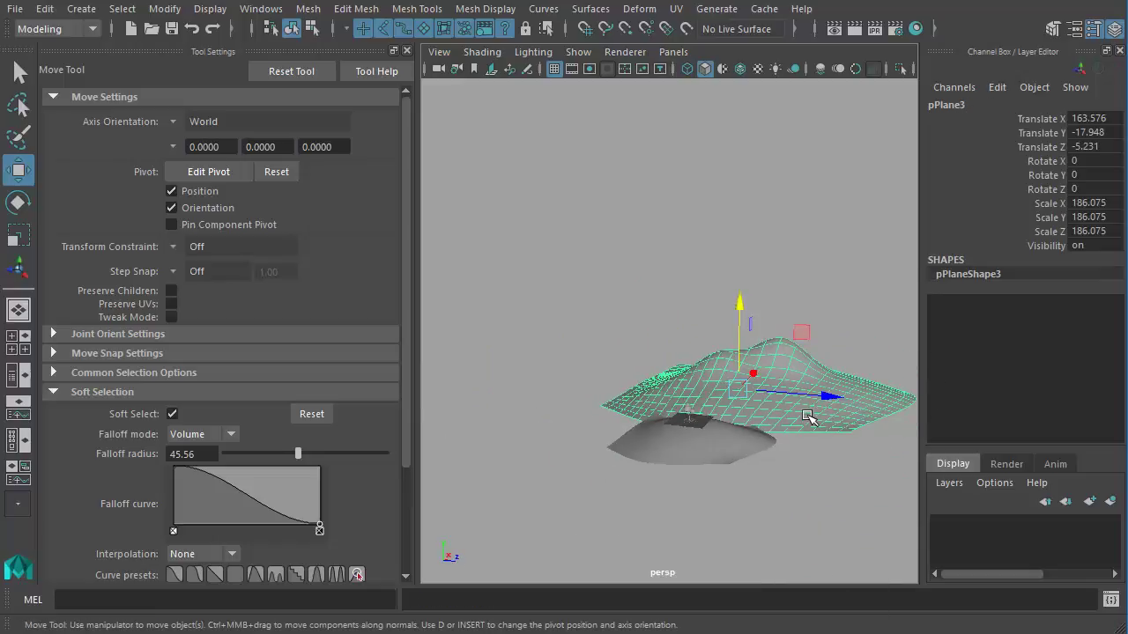
{"action": "left_click_drag", "start_coordinate": [821, 411], "coordinate": [839, 511]}
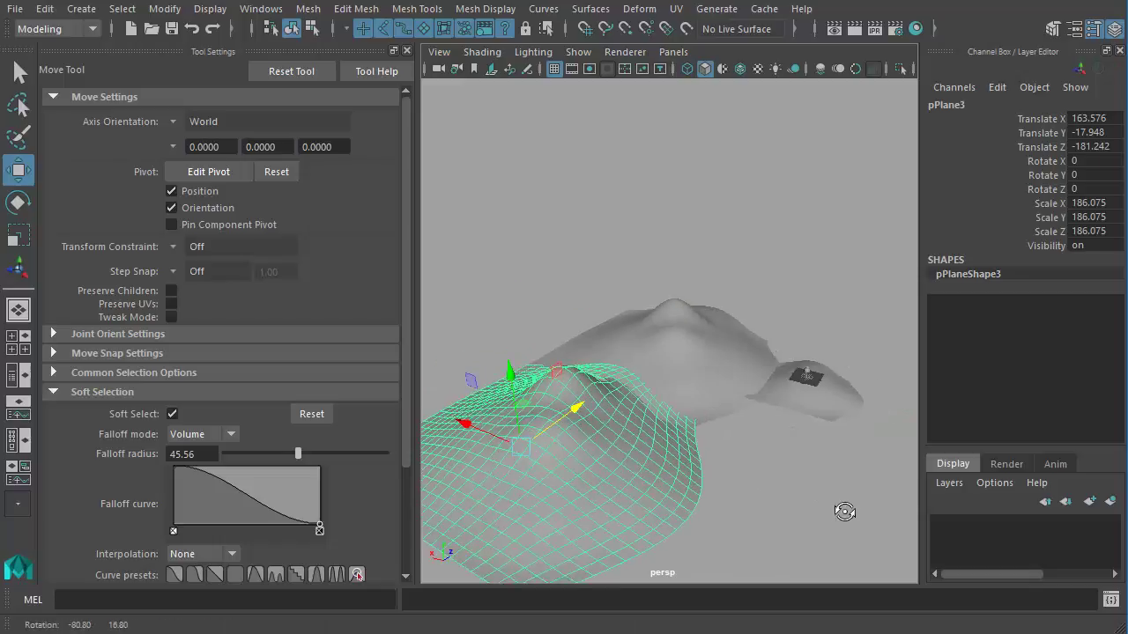
- Rotate the new hill copy about 46.089 degrees around Y and move it to about X 70.343, Z -145.755
{"action": "key", "text": "e"}
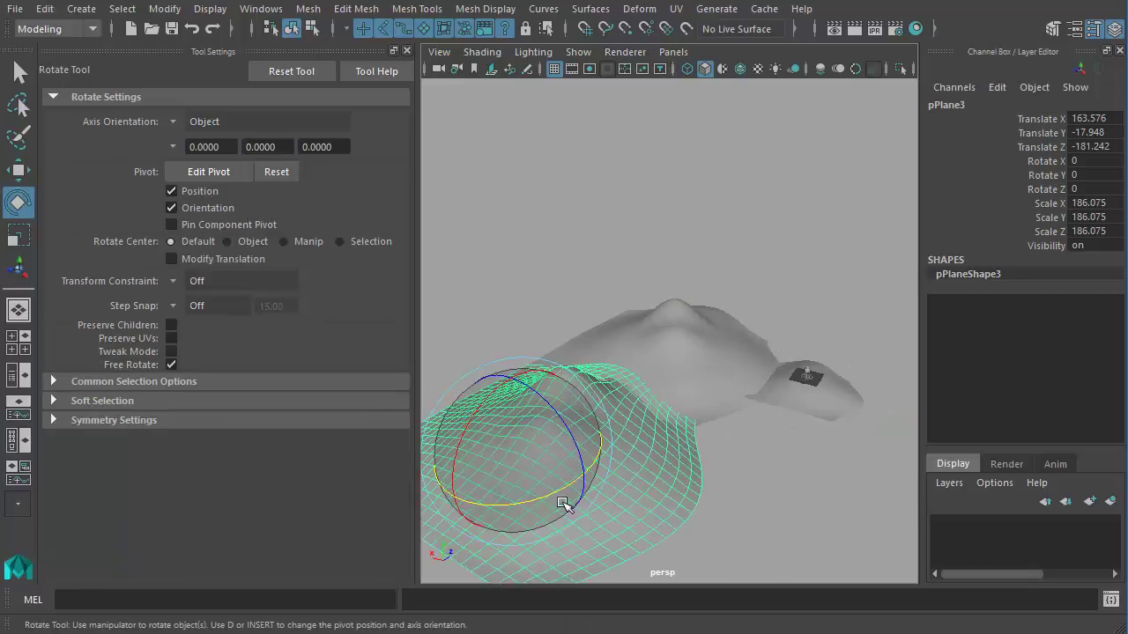
{"action": "left_click_drag", "start_coordinate": [564, 504], "coordinate": [609, 493]}
{"action": "key", "text": "w"}
{"action": "left_click_drag", "start_coordinate": [494, 371], "coordinate": [600, 482]}
{"action": "left_click_drag", "start_coordinate": [705, 513], "coordinate": [558, 491], "text": "alt"}
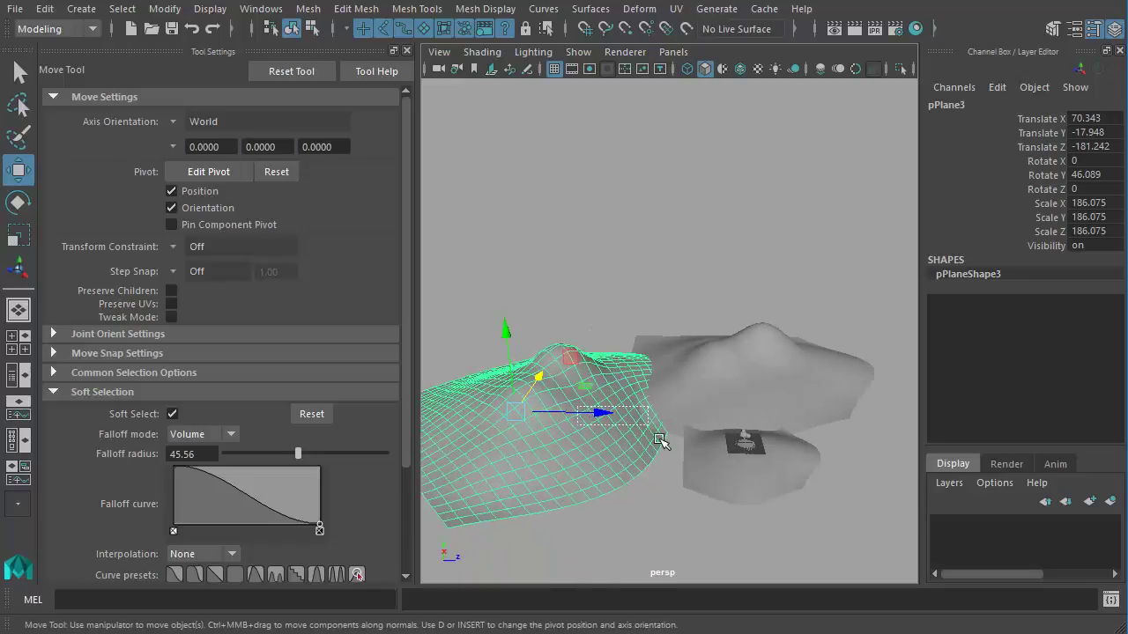
{"action": "left_click_drag", "start_coordinate": [615, 414], "coordinate": [555, 425]}
- Lower the peak vertex of the rotated hill copy with soft selection to flatten its summit
{"action": "right_click_drag", "start_coordinate": [555, 425], "coordinate": [594, 423], "text": "alt"}
{"action": "middle_click_drag", "start_coordinate": [594, 423], "coordinate": [660, 430], "text": "alt"}
{"action": "key", "text": "F9"}
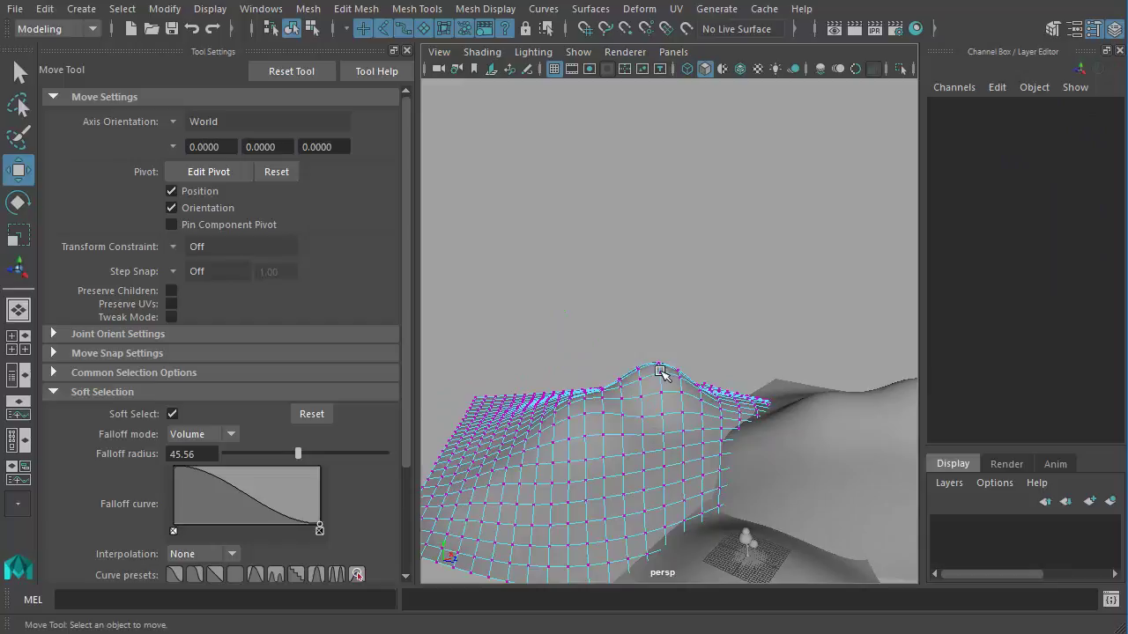
{"action": "left_click", "coordinate": [663, 365]}
{"action": "left_click_drag", "start_coordinate": [671, 320], "coordinate": [673, 334]}
- Raise a vertex on the rotated hill's near slope to a height of about 16.8
{"action": "left_click_drag", "start_coordinate": [705, 445], "coordinate": [666, 431], "text": "alt"}
{"action": "left_click", "coordinate": [596, 480]}
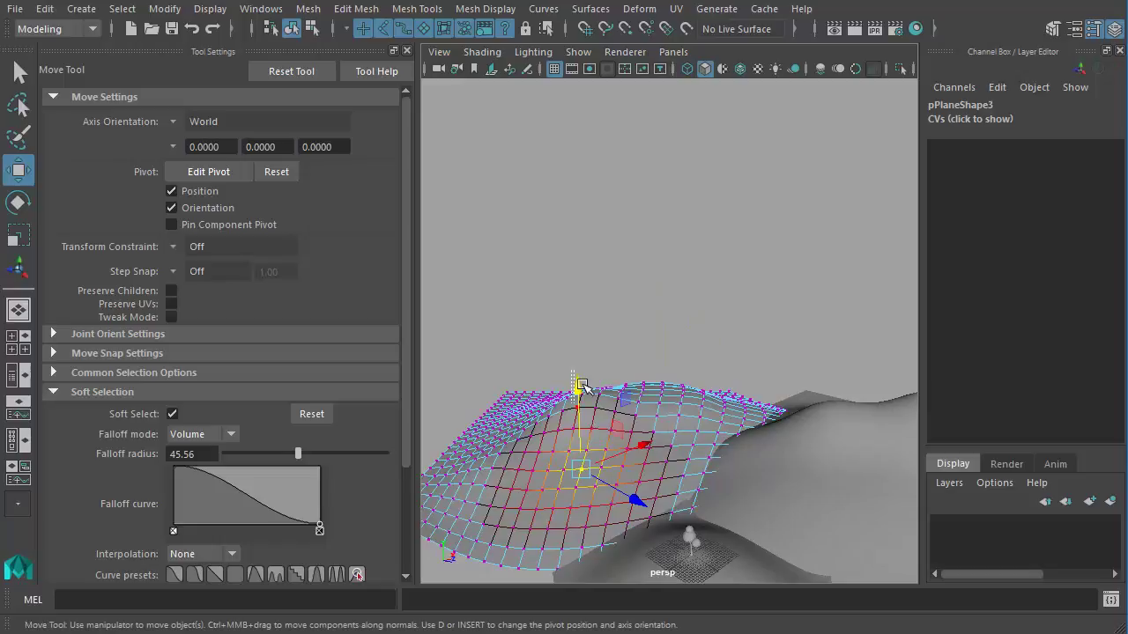
{"action": "left_click_drag", "start_coordinate": [582, 385], "coordinate": [584, 369]}
{"action": "key", "text": "ctrl+z"}
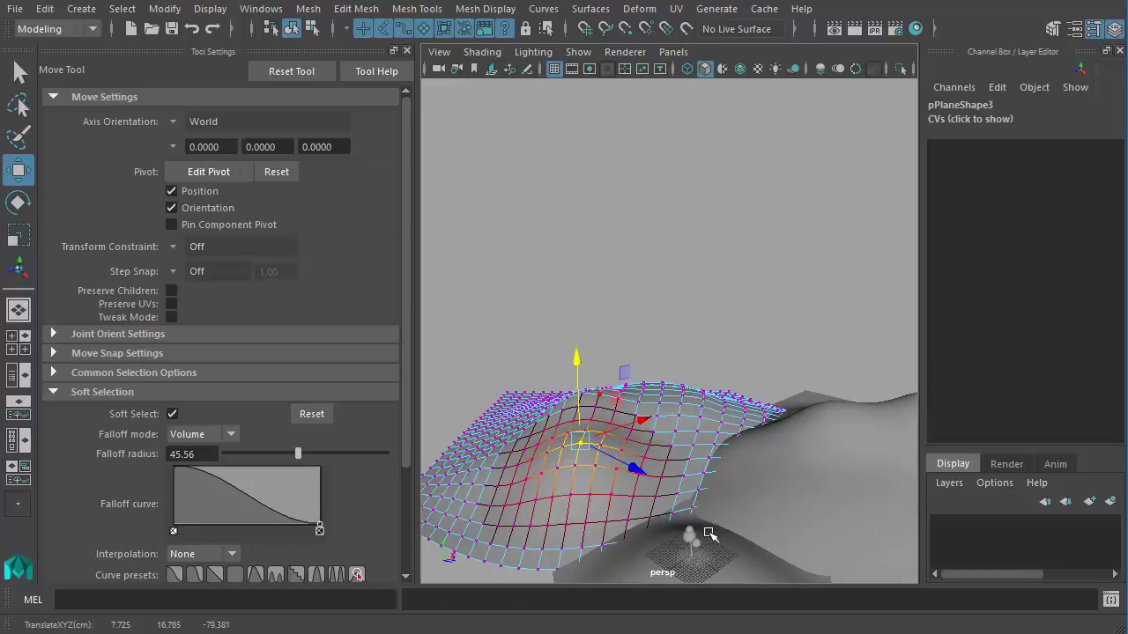
- Return the rotated hill to object mode, turn off Soft Select and clear the selection
{"action": "left_click_drag", "start_coordinate": [710, 533], "coordinate": [738, 470], "text": "alt"}
{"action": "right_click_drag", "start_coordinate": [737, 470], "coordinate": [771, 476], "text": "alt"}
{"action": "middle_click_drag", "start_coordinate": [771, 476], "coordinate": [778, 467], "text": "alt"}
{"action": "right_click_drag", "start_coordinate": [778, 467], "coordinate": [762, 469], "text": "alt"}
{"action": "middle_click_drag", "start_coordinate": [766, 469], "coordinate": [763, 463], "text": "alt"}
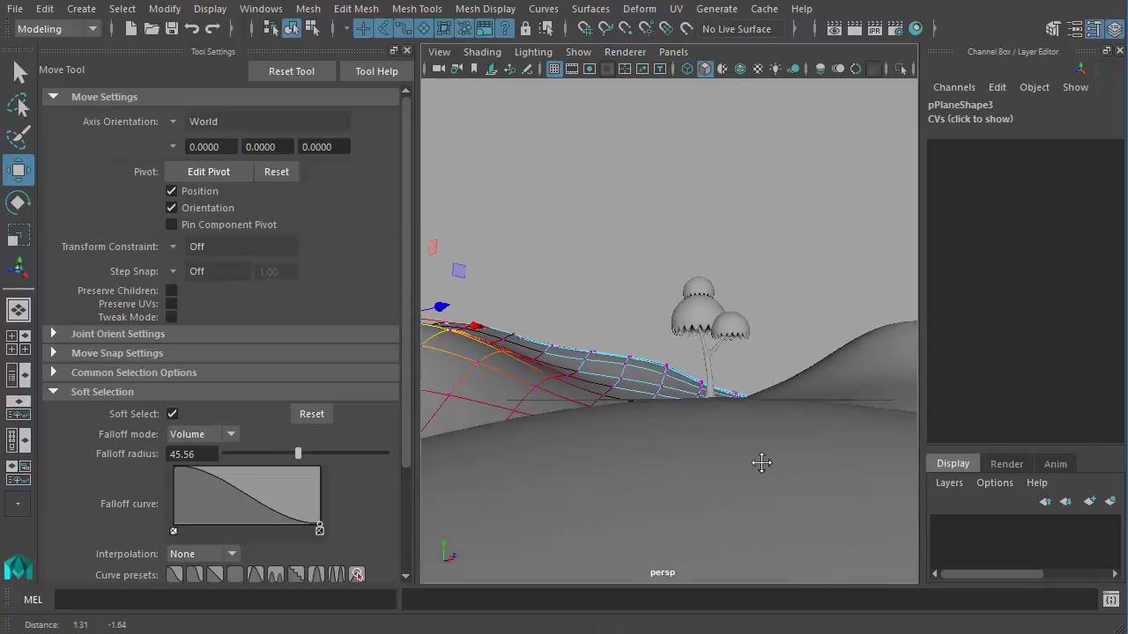
{"action": "left_click_drag", "start_coordinate": [761, 463], "coordinate": [745, 480], "text": "alt"}
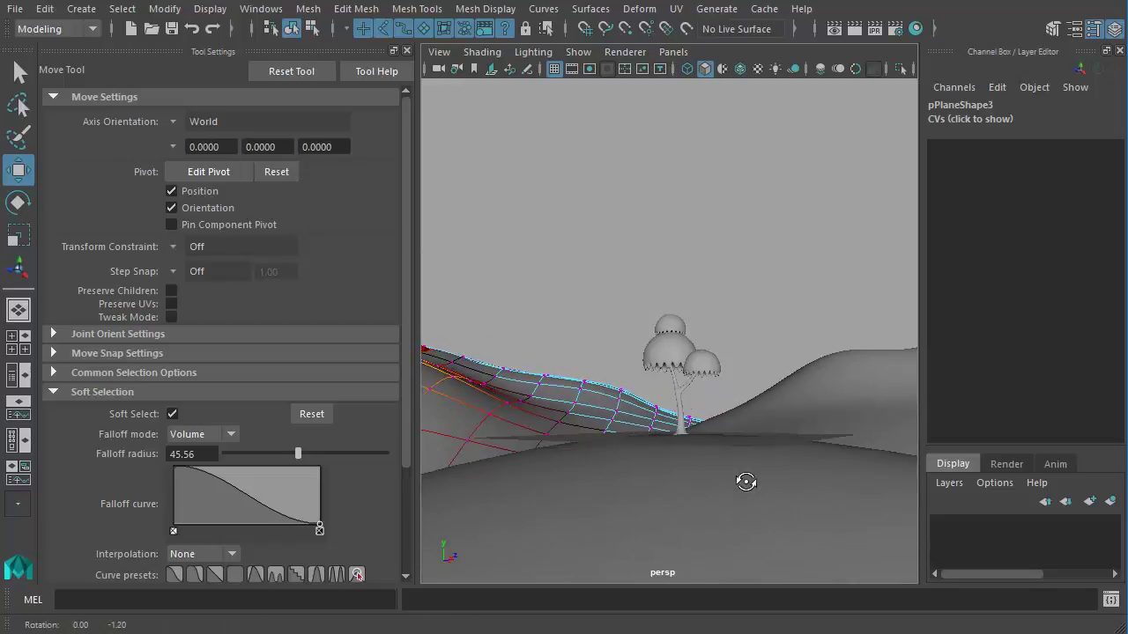
{"action": "left_click", "coordinate": [791, 319]}
{"action": "right_click_drag", "start_coordinate": [573, 415], "coordinate": [571, 536]}
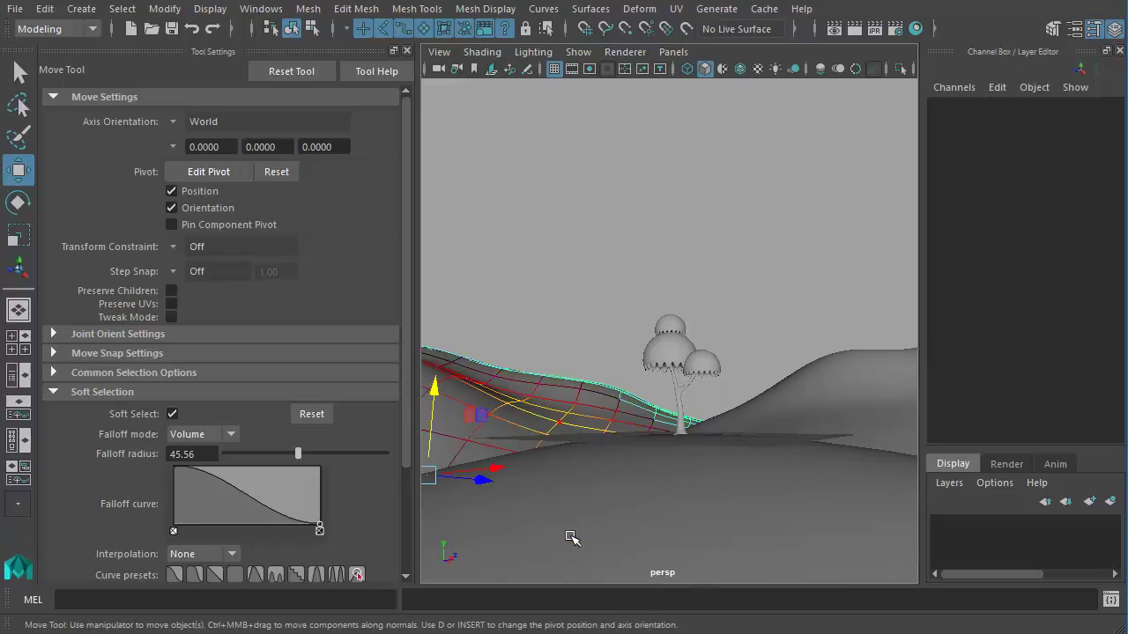
{"action": "key", "text": "F8"}
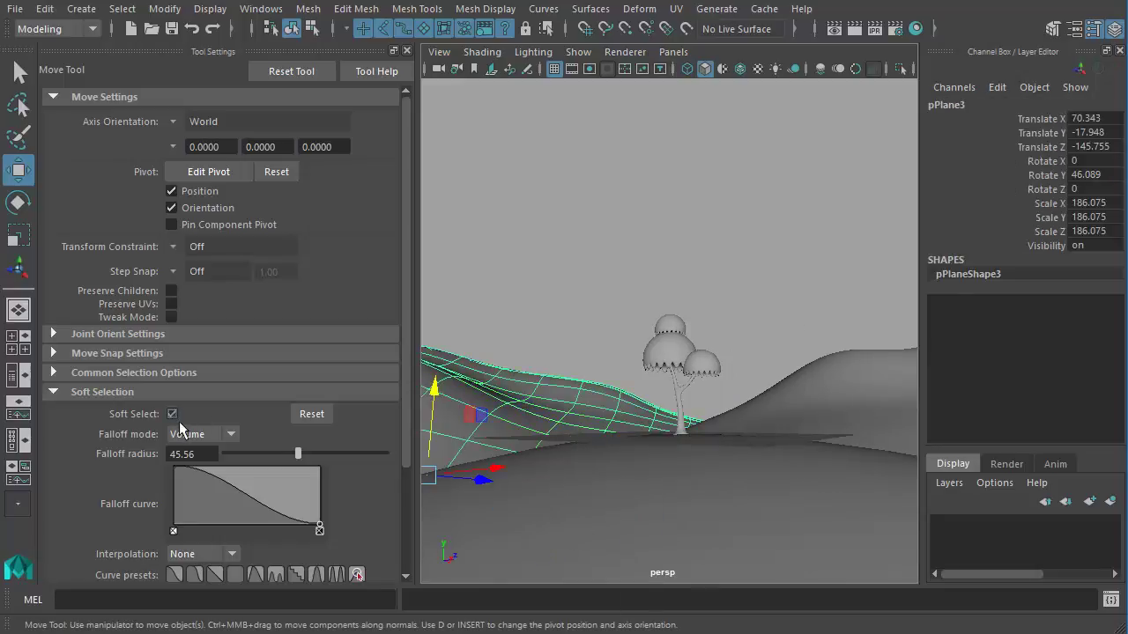
{"action": "key", "text": "b"}
{"action": "left_click", "coordinate": [586, 490]}
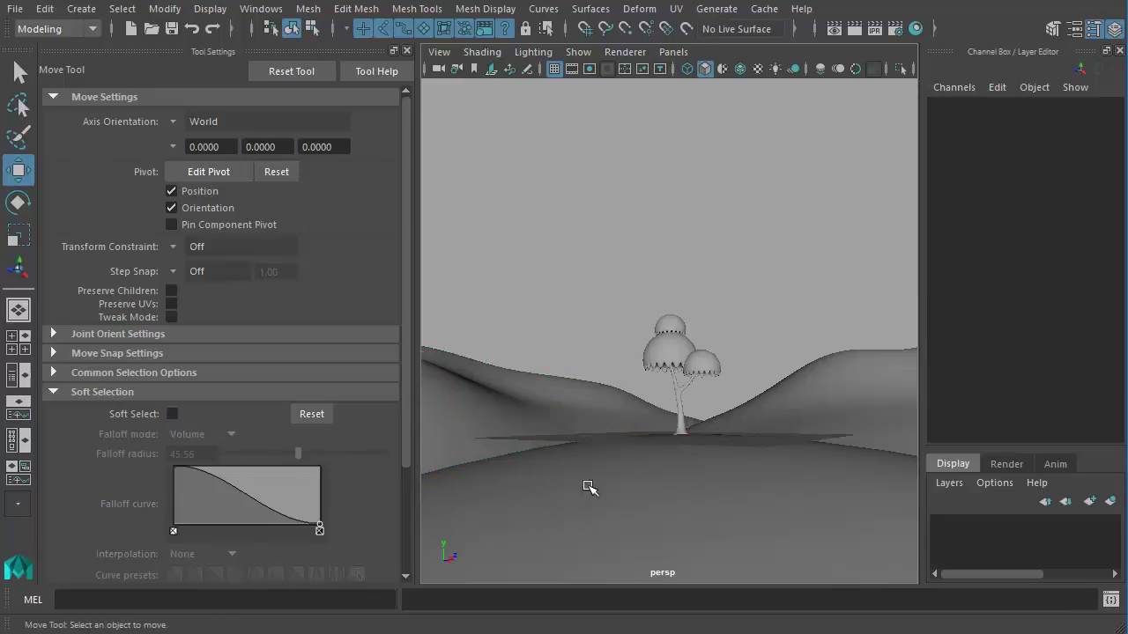
- Frame the tree on its hill between the two background hills from a low angle
{"action": "left_click_drag", "start_coordinate": [587, 490], "coordinate": [590, 501], "text": "alt"}
{"action": "right_click_drag", "start_coordinate": [590, 503], "coordinate": [614, 497], "text": "alt"}
{"action": "middle_click_drag", "start_coordinate": [622, 493], "coordinate": [619, 475], "text": "alt"}
{"action": "left_click_drag", "start_coordinate": [617, 479], "coordinate": [615, 483], "text": "alt"}
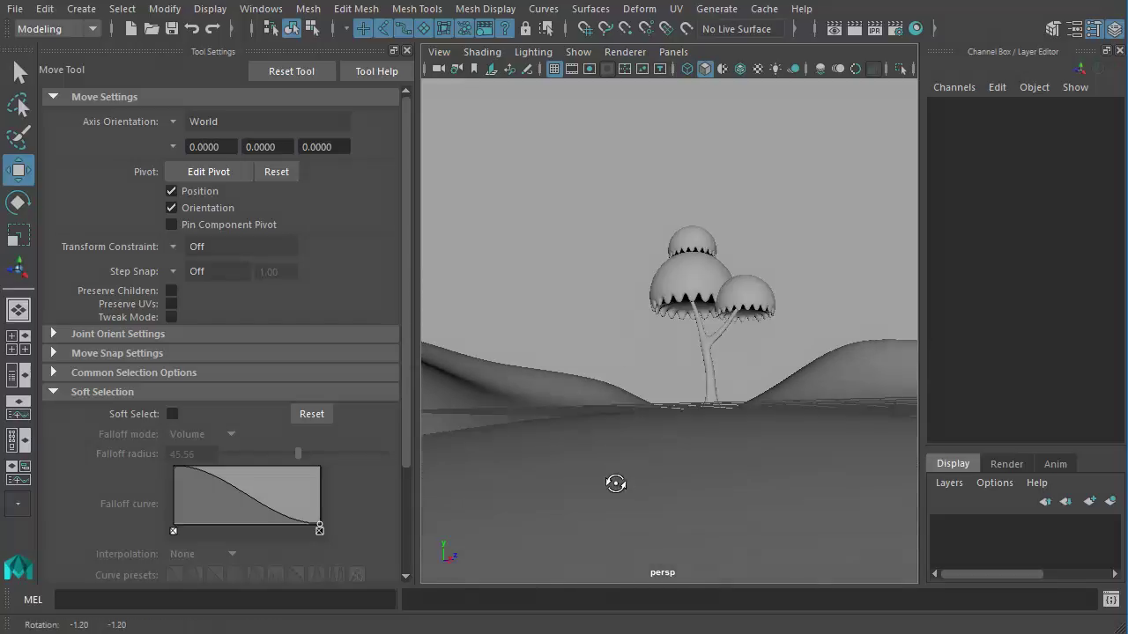
- Close the tool settings and switch from the perspective view to the four-view layout
{"action": "middle_click_drag", "start_coordinate": [621, 481], "coordinate": [615, 485], "text": "alt"}
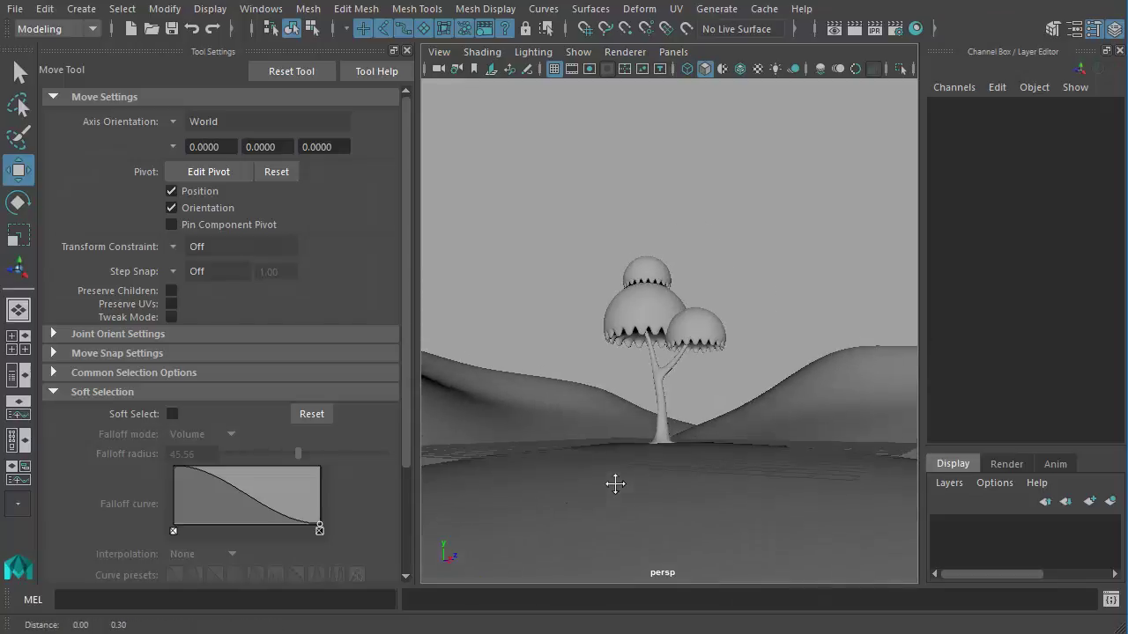
{"action": "key", "text": "ctrl+shift+t"}
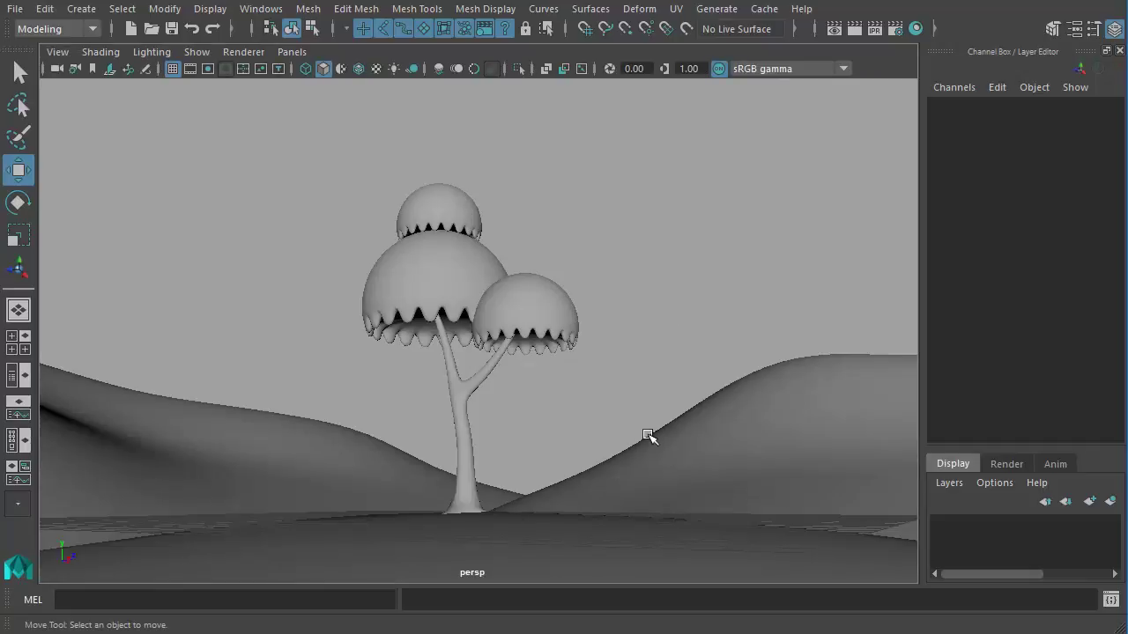
{"action": "key", "text": "space"}
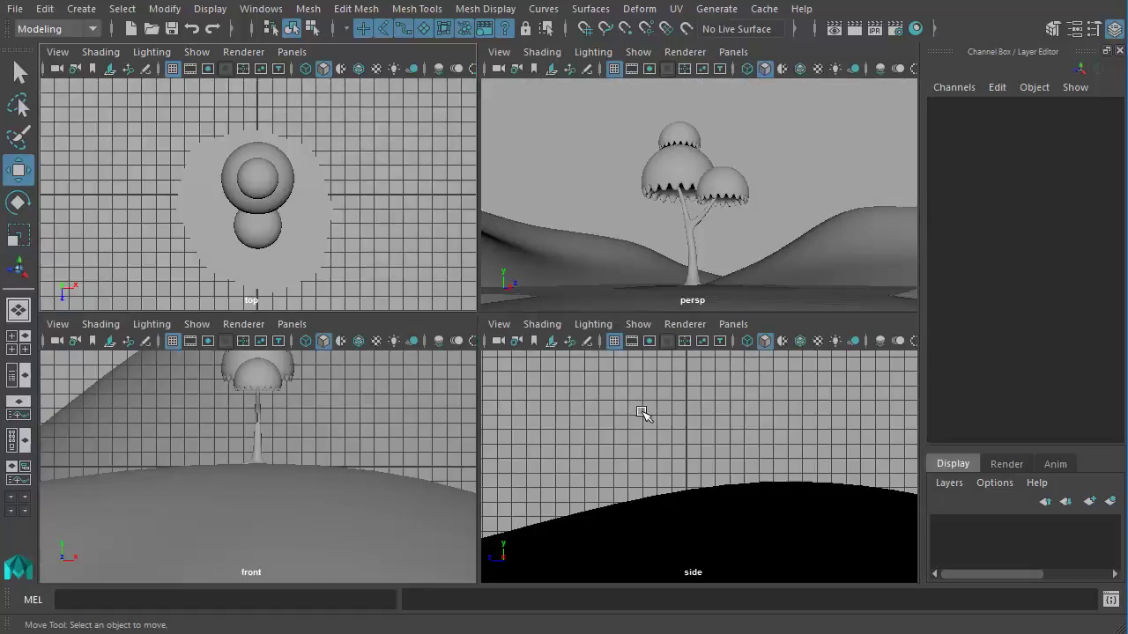
- Create a polygon plane at the origin and scale it uniformly to about 41.7
{"action": "left_click", "coordinate": [137, 13]}
{"action": "mouse_move", "coordinate": [92, 11]}
{"action": "mouse_move", "coordinate": [117, 77]}
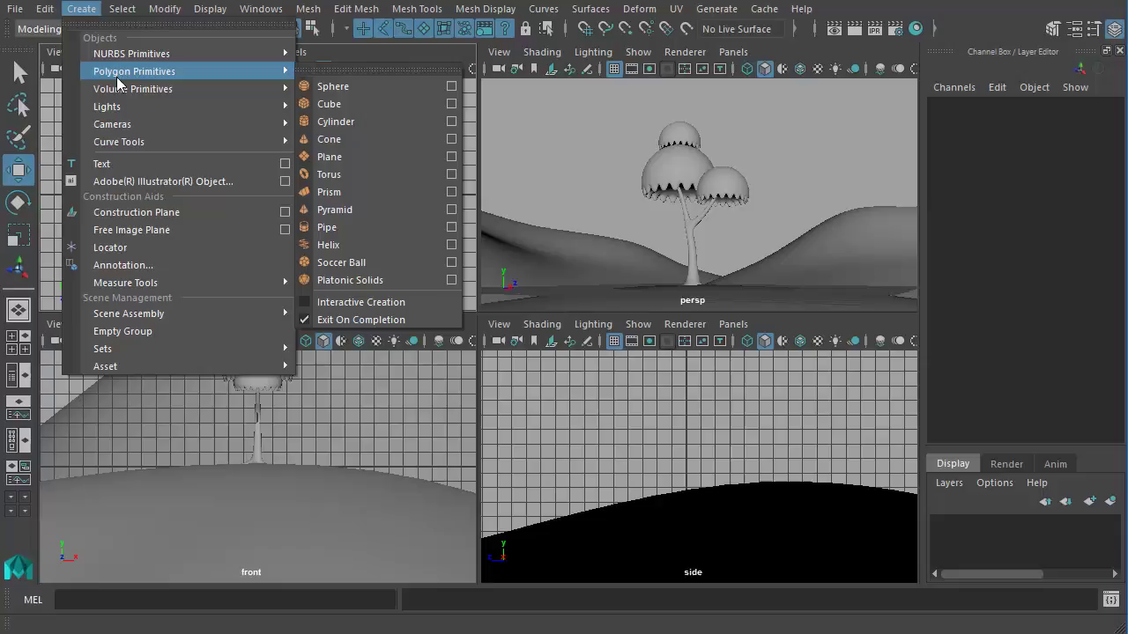
{"action": "left_click", "coordinate": [340, 157]}
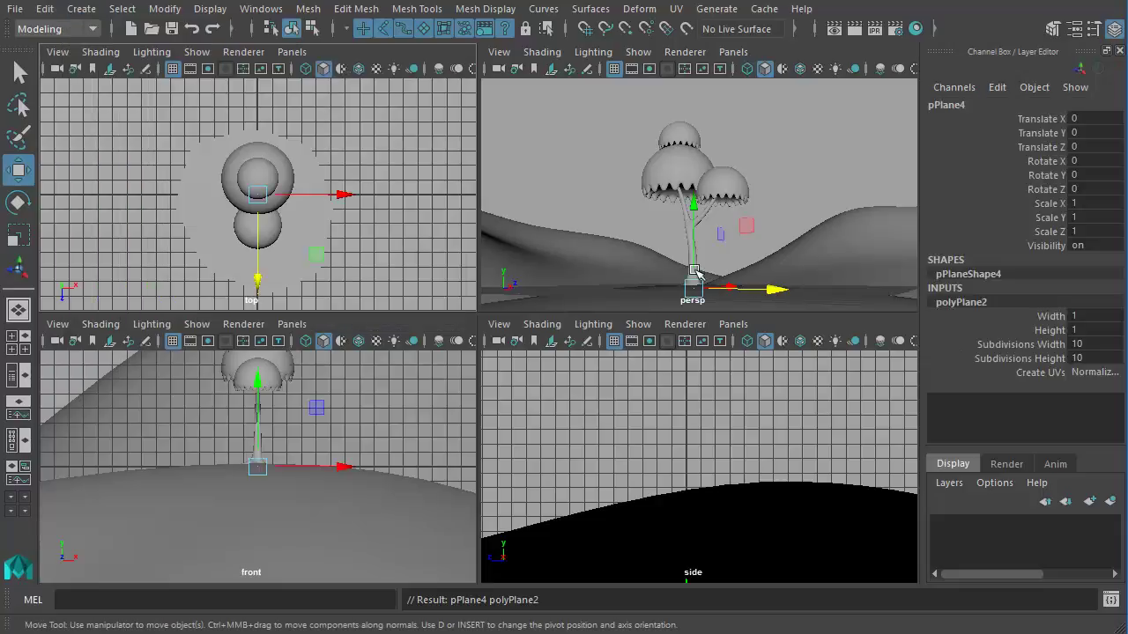
{"action": "key", "text": "e"}
{"action": "key", "text": "r"}
{"action": "left_click_drag", "start_coordinate": [693, 288], "coordinate": [1112, 280]}
- Rotate the new plane upright to about 96.5 degrees in Z and turn it to about 29.8 degrees in X
{"action": "key", "text": "e"}
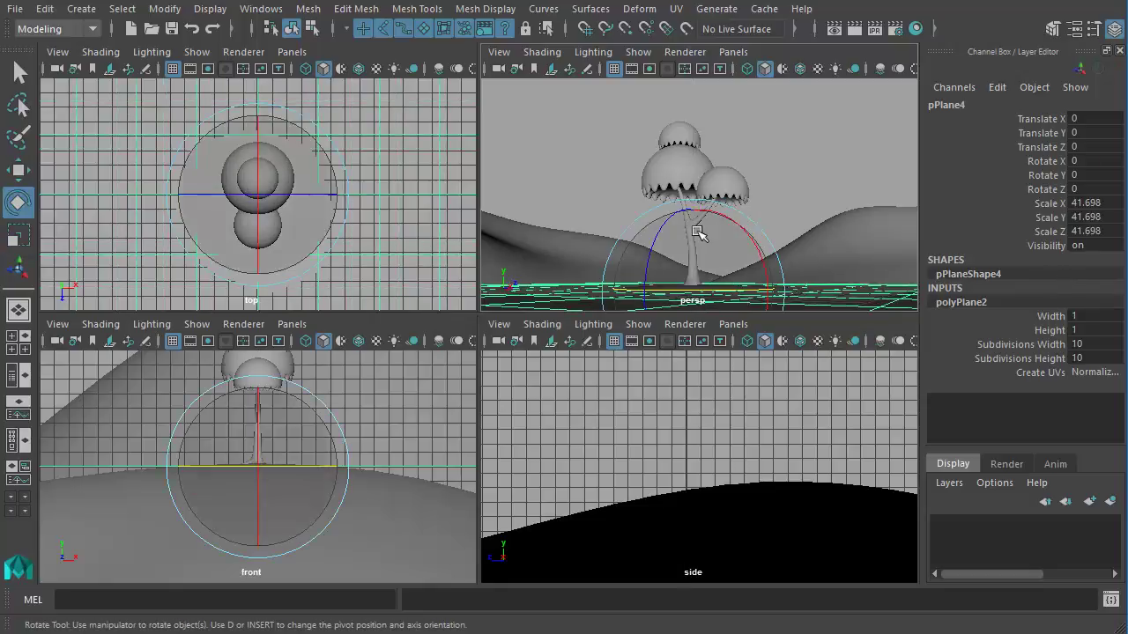
{"action": "left_click_drag", "start_coordinate": [697, 232], "coordinate": [724, 359]}
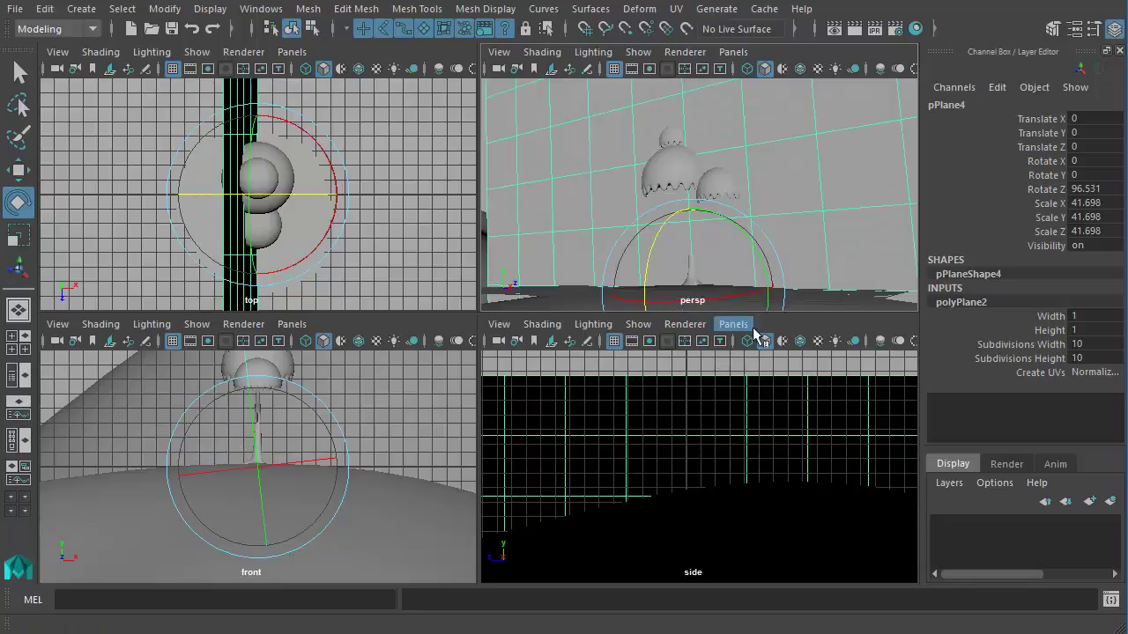
{"action": "left_click_drag", "start_coordinate": [730, 310], "coordinate": [772, 322]}
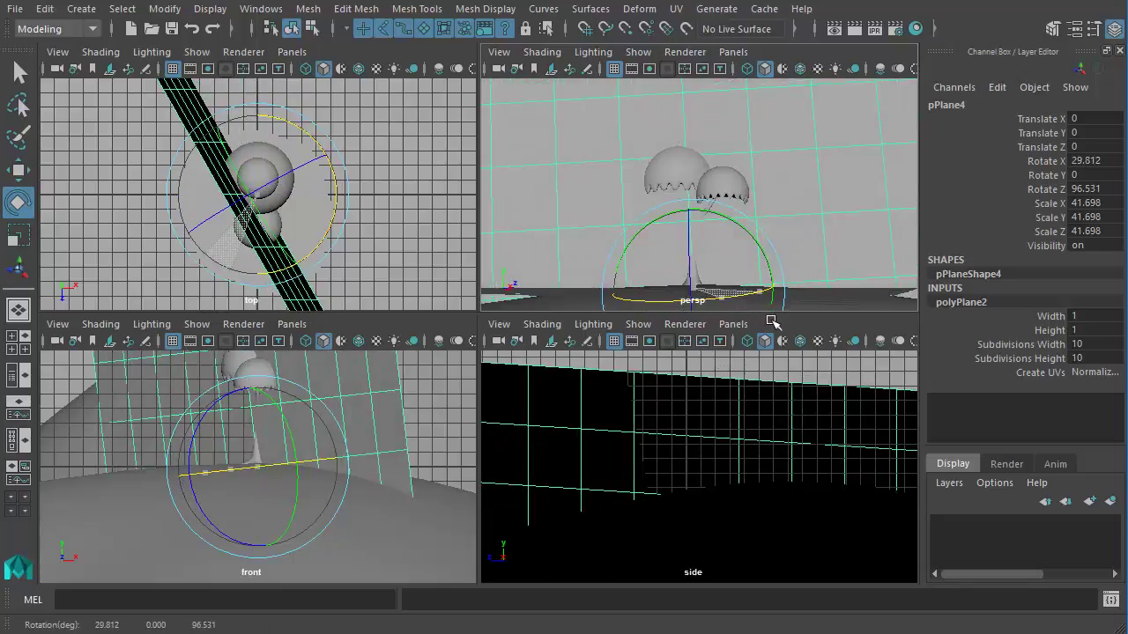
- Move the upright plane behind the tree to an X position of about 55.8
{"action": "right_click_drag", "start_coordinate": [415, 217], "coordinate": [70, 214], "text": "alt"}
{"action": "key", "text": "w"}
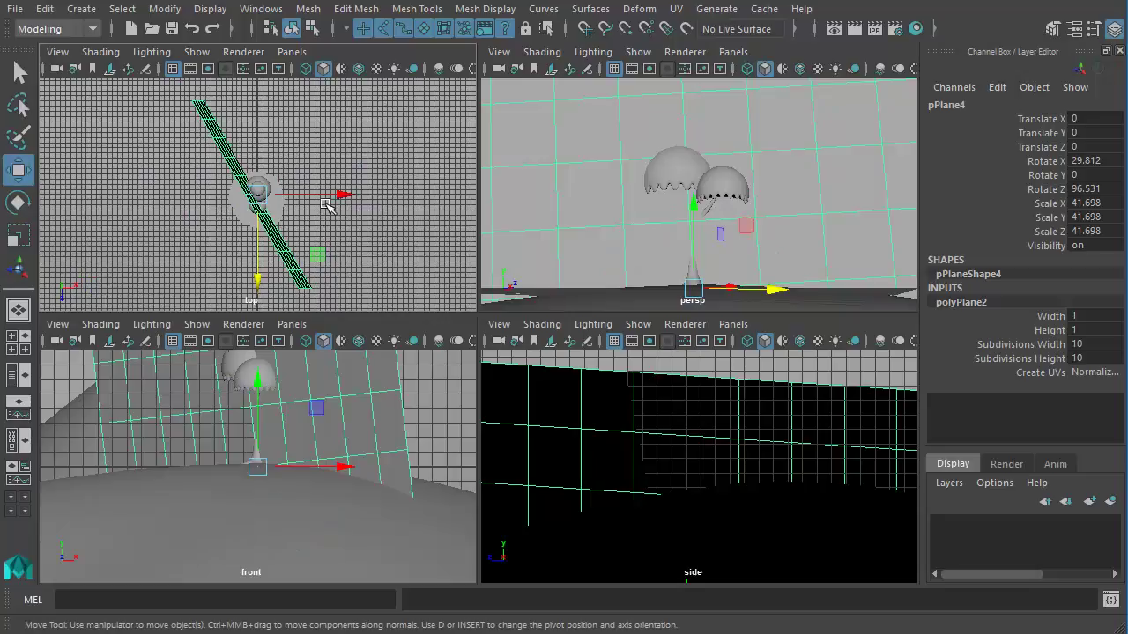
{"action": "left_click_drag", "start_coordinate": [345, 195], "coordinate": [615, 211]}
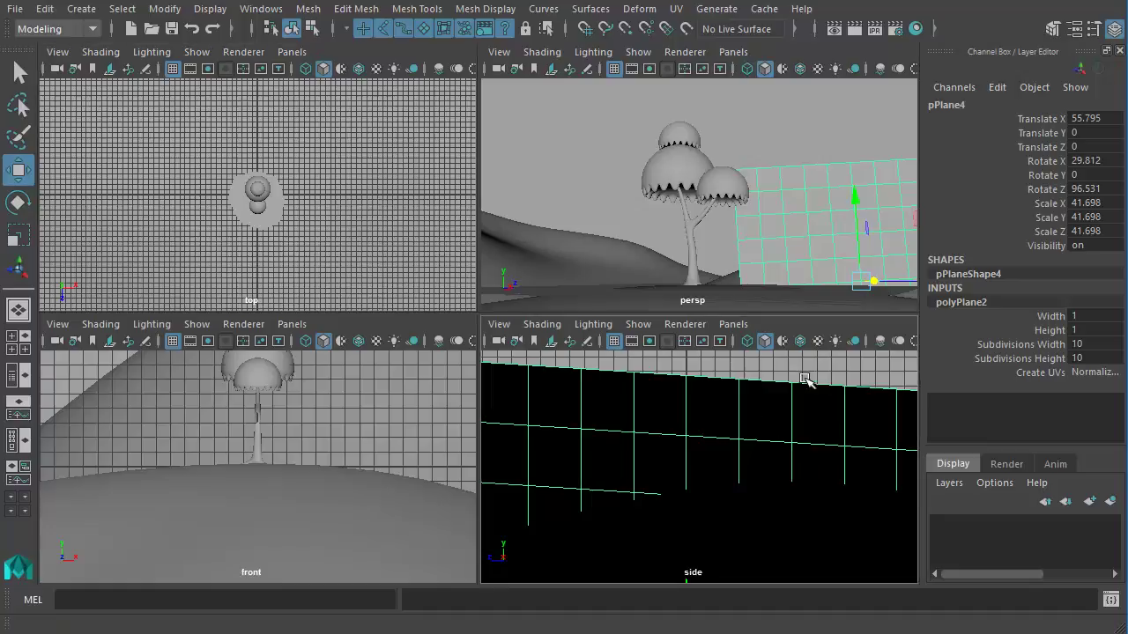
- Enlarge the upright plane uniformly to a scale of about 258.5
{"action": "right_click_drag", "start_coordinate": [815, 282], "coordinate": [738, 275], "text": "alt"}
{"action": "left_click_drag", "start_coordinate": [739, 275], "coordinate": [732, 301], "text": "alt"}
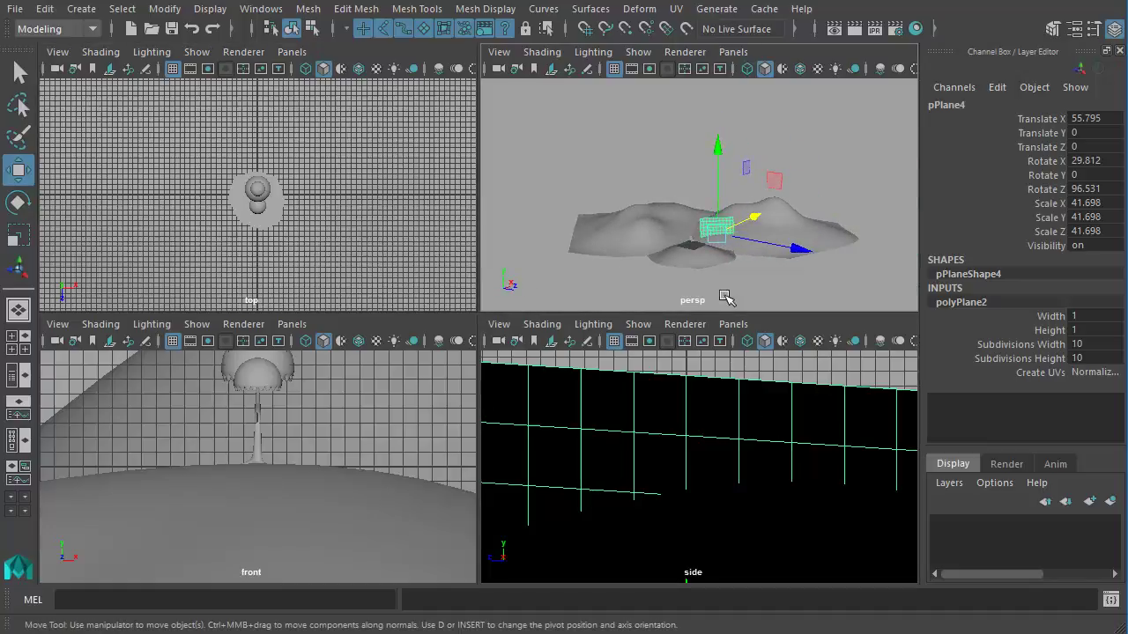
{"action": "key", "text": "r"}
{"action": "left_click_drag", "start_coordinate": [717, 234], "coordinate": [588, 287]}
- Position the backdrop plane behind the background hills at about X 201.3 and Z -92.6
{"action": "key", "text": "w"}
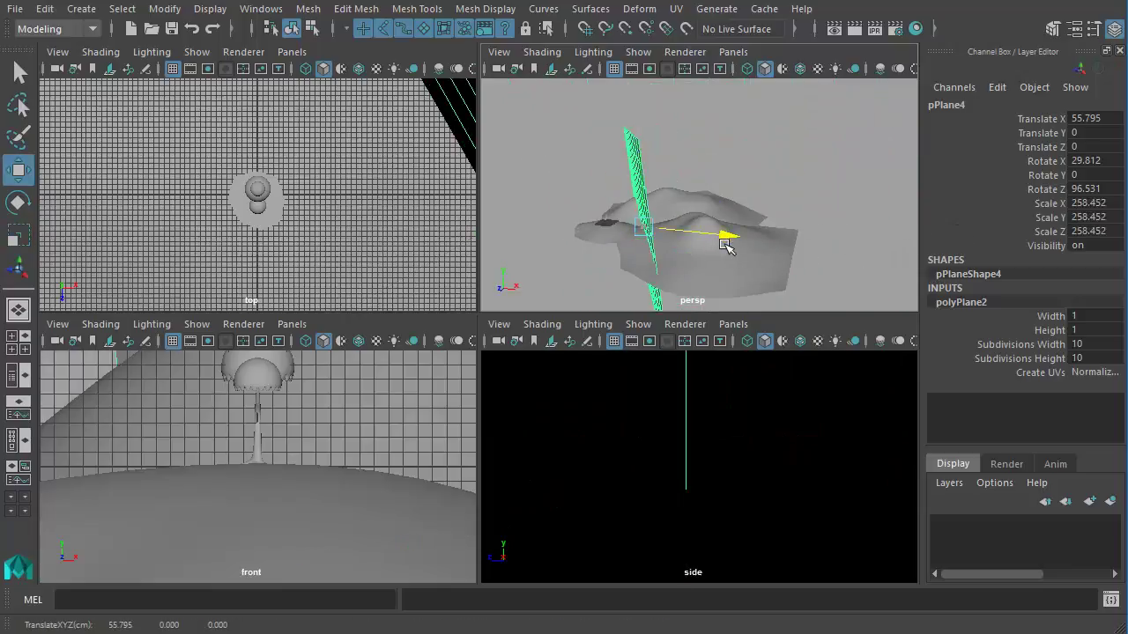
{"action": "left_click_drag", "start_coordinate": [730, 239], "coordinate": [901, 244]}
{"action": "left_click_drag", "start_coordinate": [816, 284], "coordinate": [923, 303], "text": "alt"}
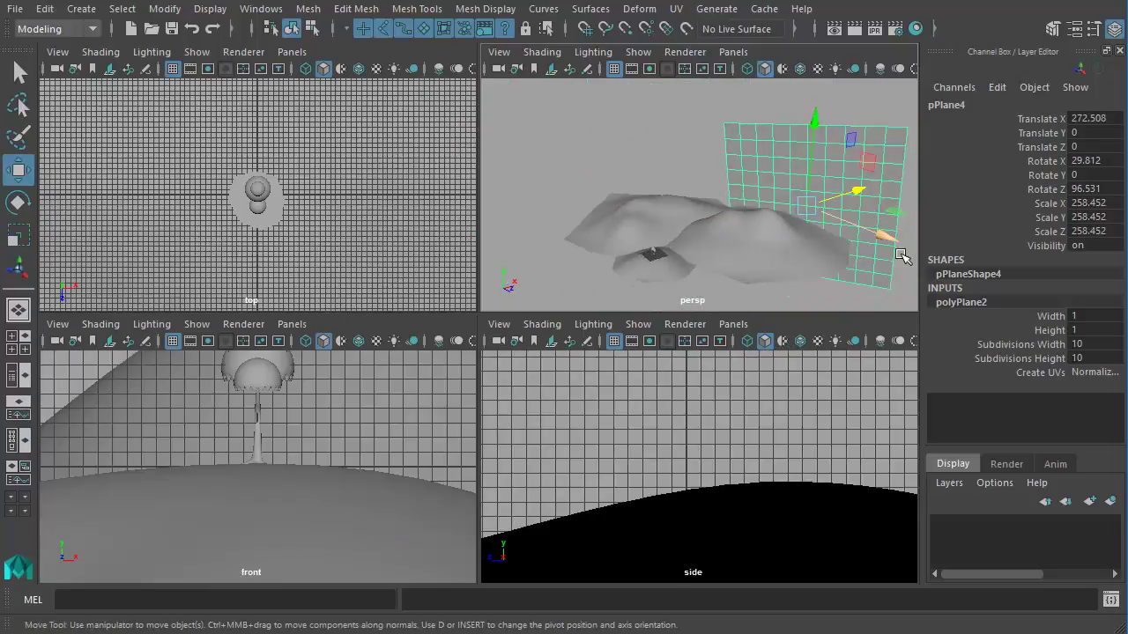
{"action": "left_click_drag", "start_coordinate": [900, 254], "coordinate": [846, 262]}
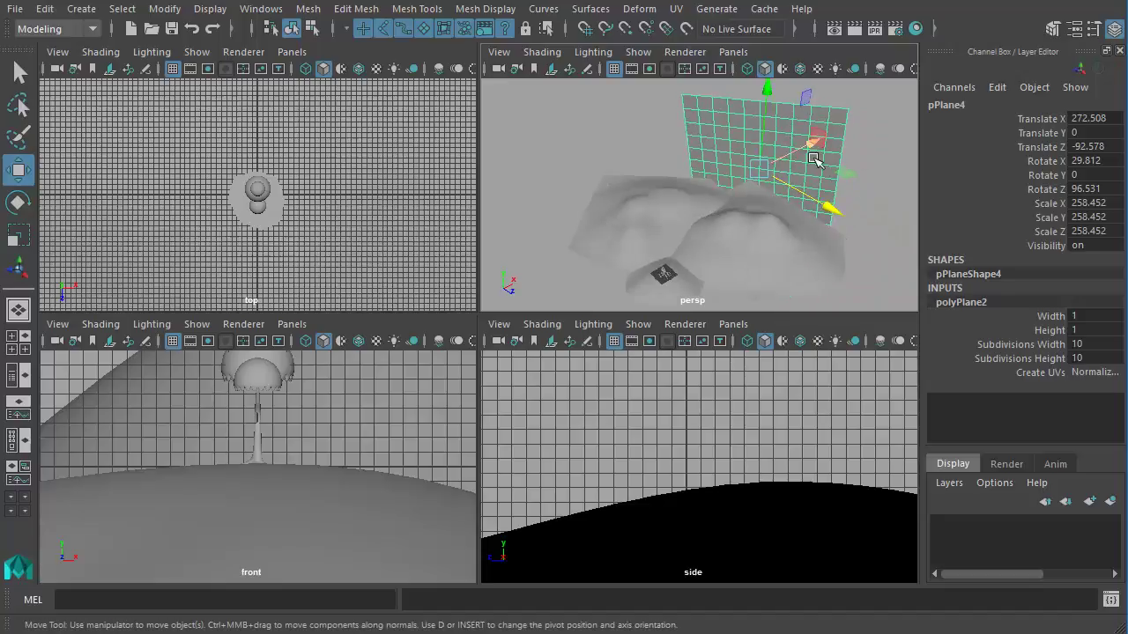
{"action": "left_click_drag", "start_coordinate": [815, 159], "coordinate": [780, 172]}
- Maximize the perspective view facing the backdrop and turn on the resolution gate
{"action": "left_click_drag", "start_coordinate": [763, 237], "coordinate": [775, 266], "text": "alt"}
{"action": "right_click_drag", "start_coordinate": [775, 266], "coordinate": [813, 273], "text": "alt"}
{"action": "middle_click_drag", "start_coordinate": [813, 272], "coordinate": [781, 227], "text": "alt"}
{"action": "key", "text": "space"}
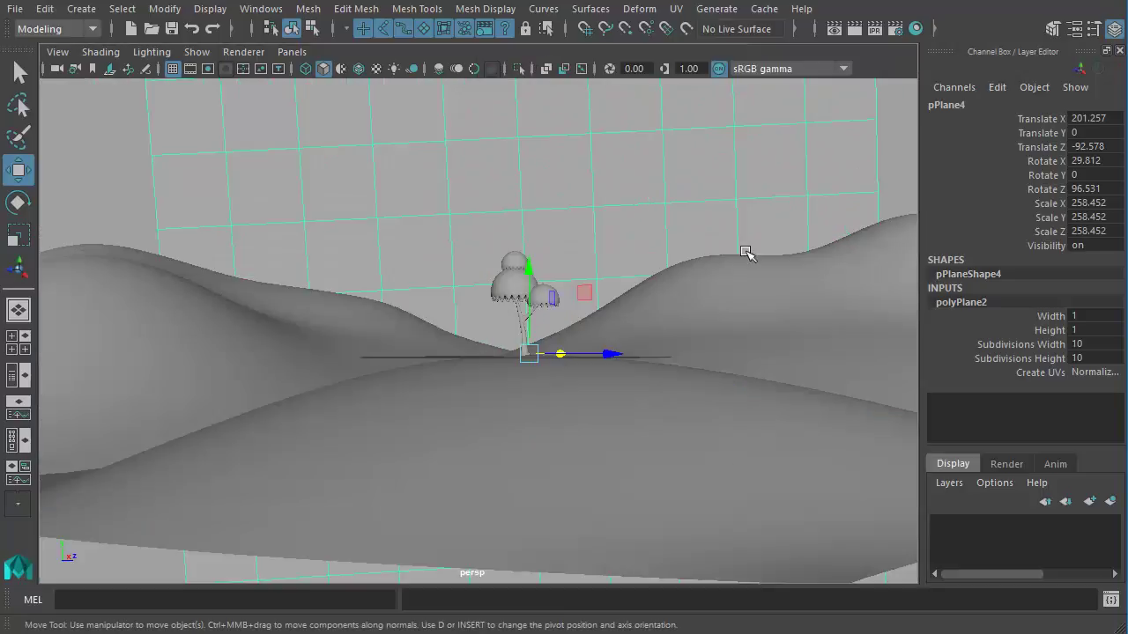
{"action": "middle_click_drag", "start_coordinate": [677, 279], "coordinate": [662, 311], "text": "alt"}
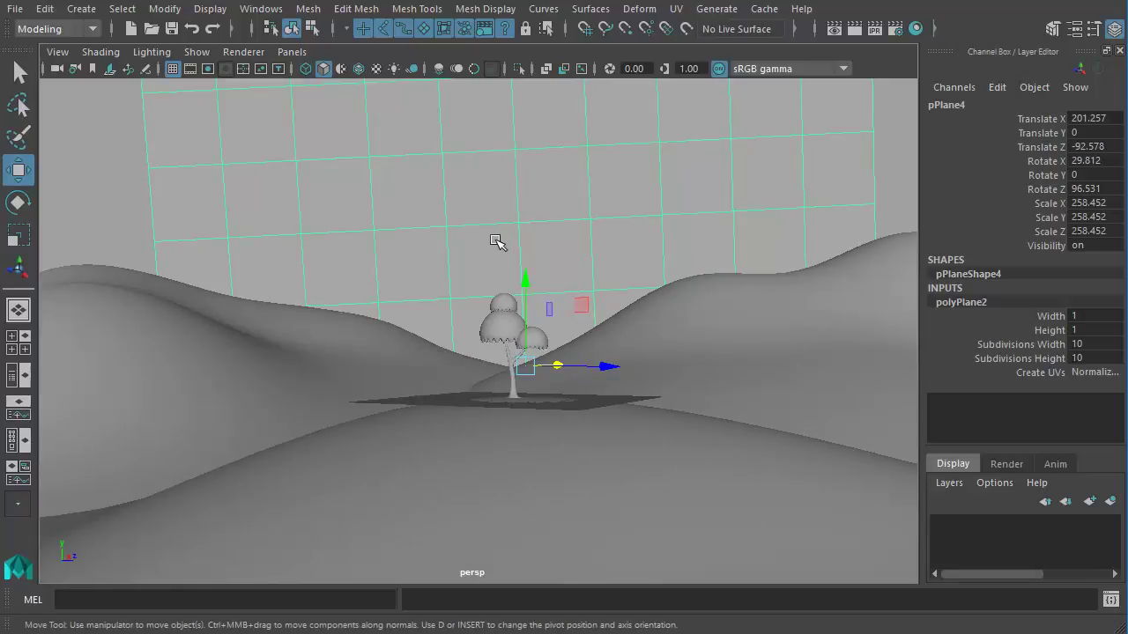
{"action": "left_click", "coordinate": [208, 69]}
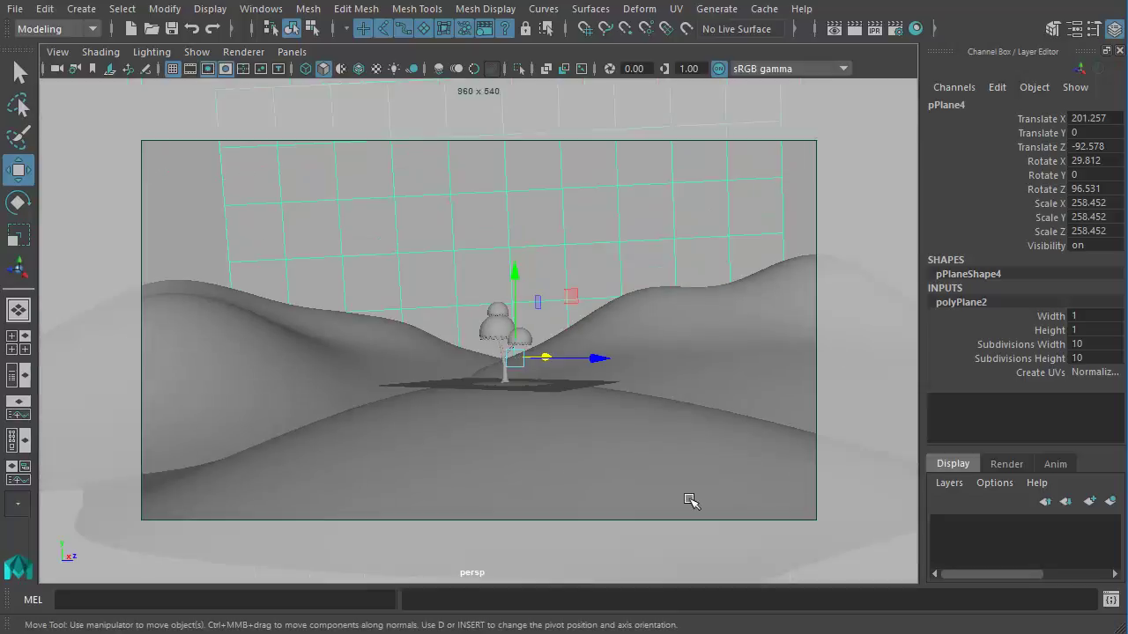
- Frame the tree closer up between the two background hills inside the resolution gate
{"action": "right_click_drag", "start_coordinate": [383, 396], "coordinate": [484, 388], "text": "alt"}
{"action": "left_click_drag", "start_coordinate": [479, 391], "coordinate": [488, 385], "text": "alt"}
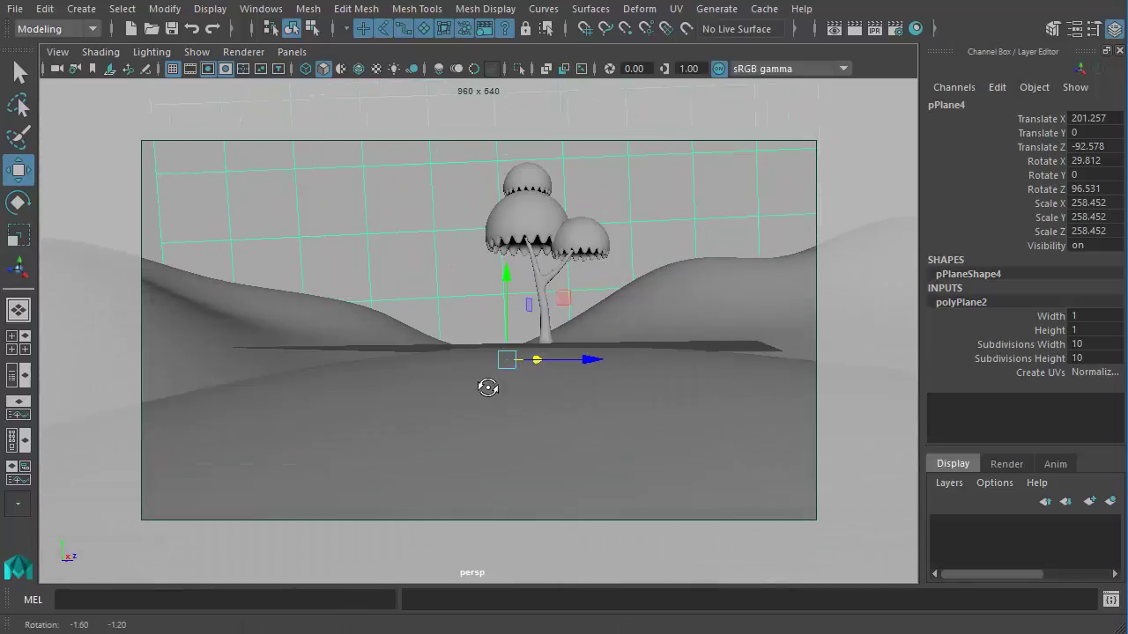
{"action": "middle_click_drag", "start_coordinate": [537, 371], "coordinate": [469, 350], "text": "alt"}
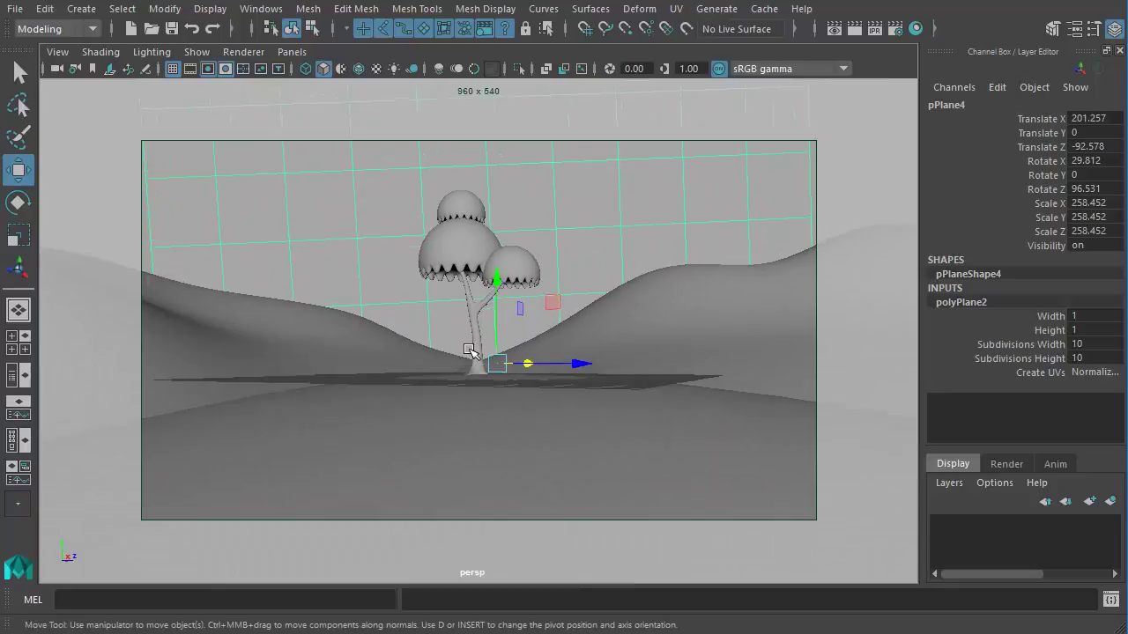
- Shift the backdrop plane to about -98.9 in Z and scale it uniformly to about 297.1 to fill the frame
{"action": "left_click_drag", "start_coordinate": [582, 369], "coordinate": [565, 385]}
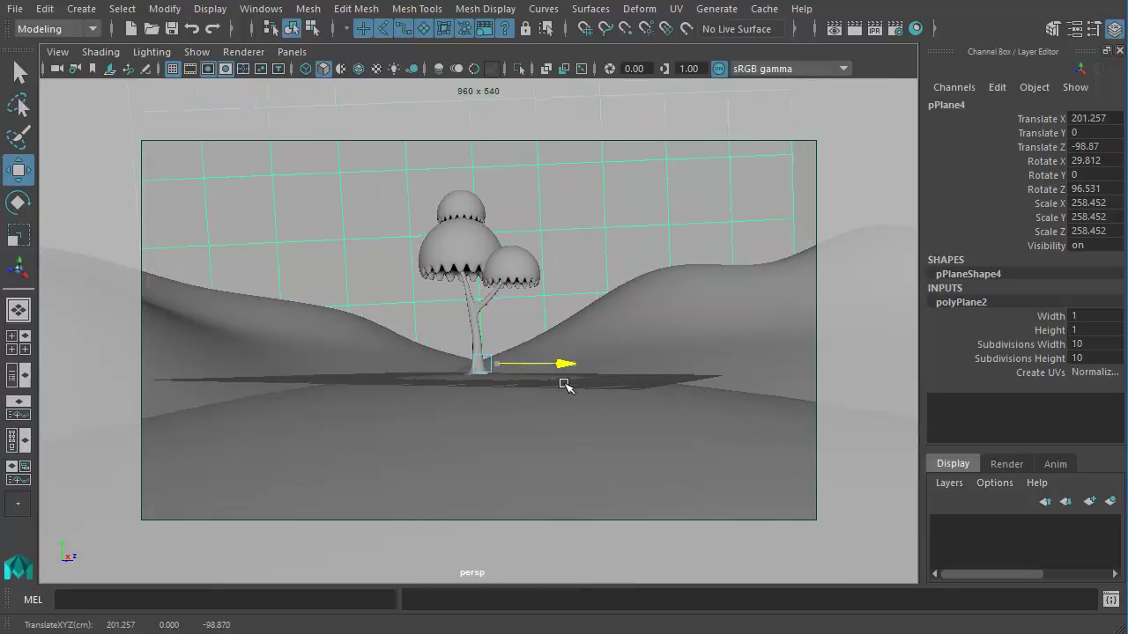
{"action": "key", "text": "r"}
{"action": "left_click_drag", "start_coordinate": [488, 371], "coordinate": [583, 387]}
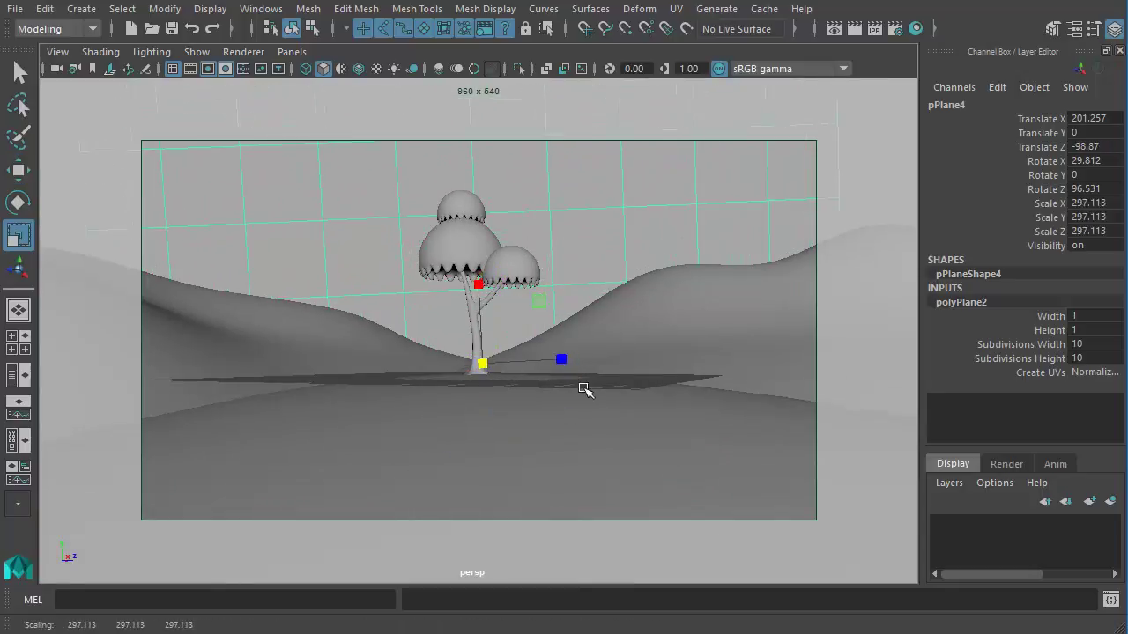
- Deselect the backdrop plane and hide the grid in the perspective view
{"action": "left_click", "coordinate": [99, 254]}
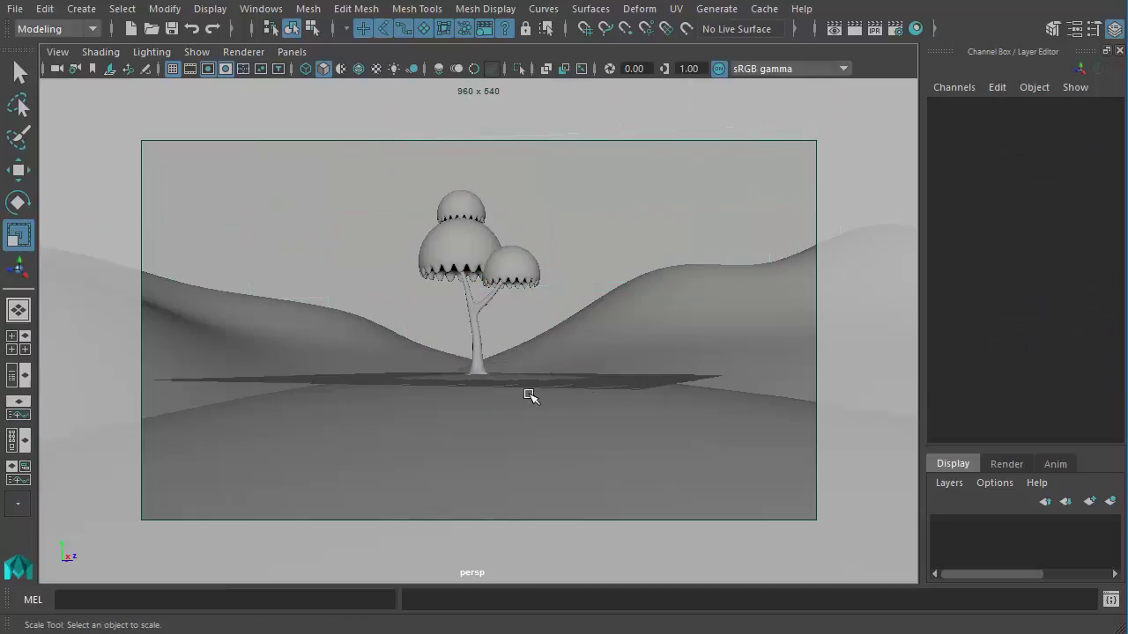
{"action": "left_click", "coordinate": [173, 69]}
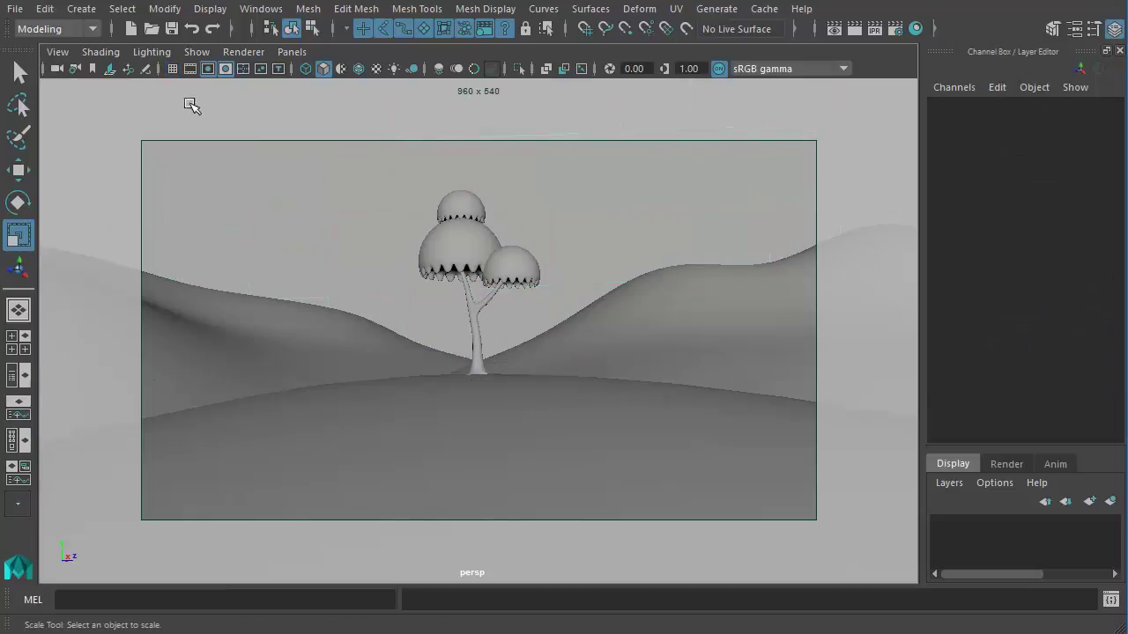